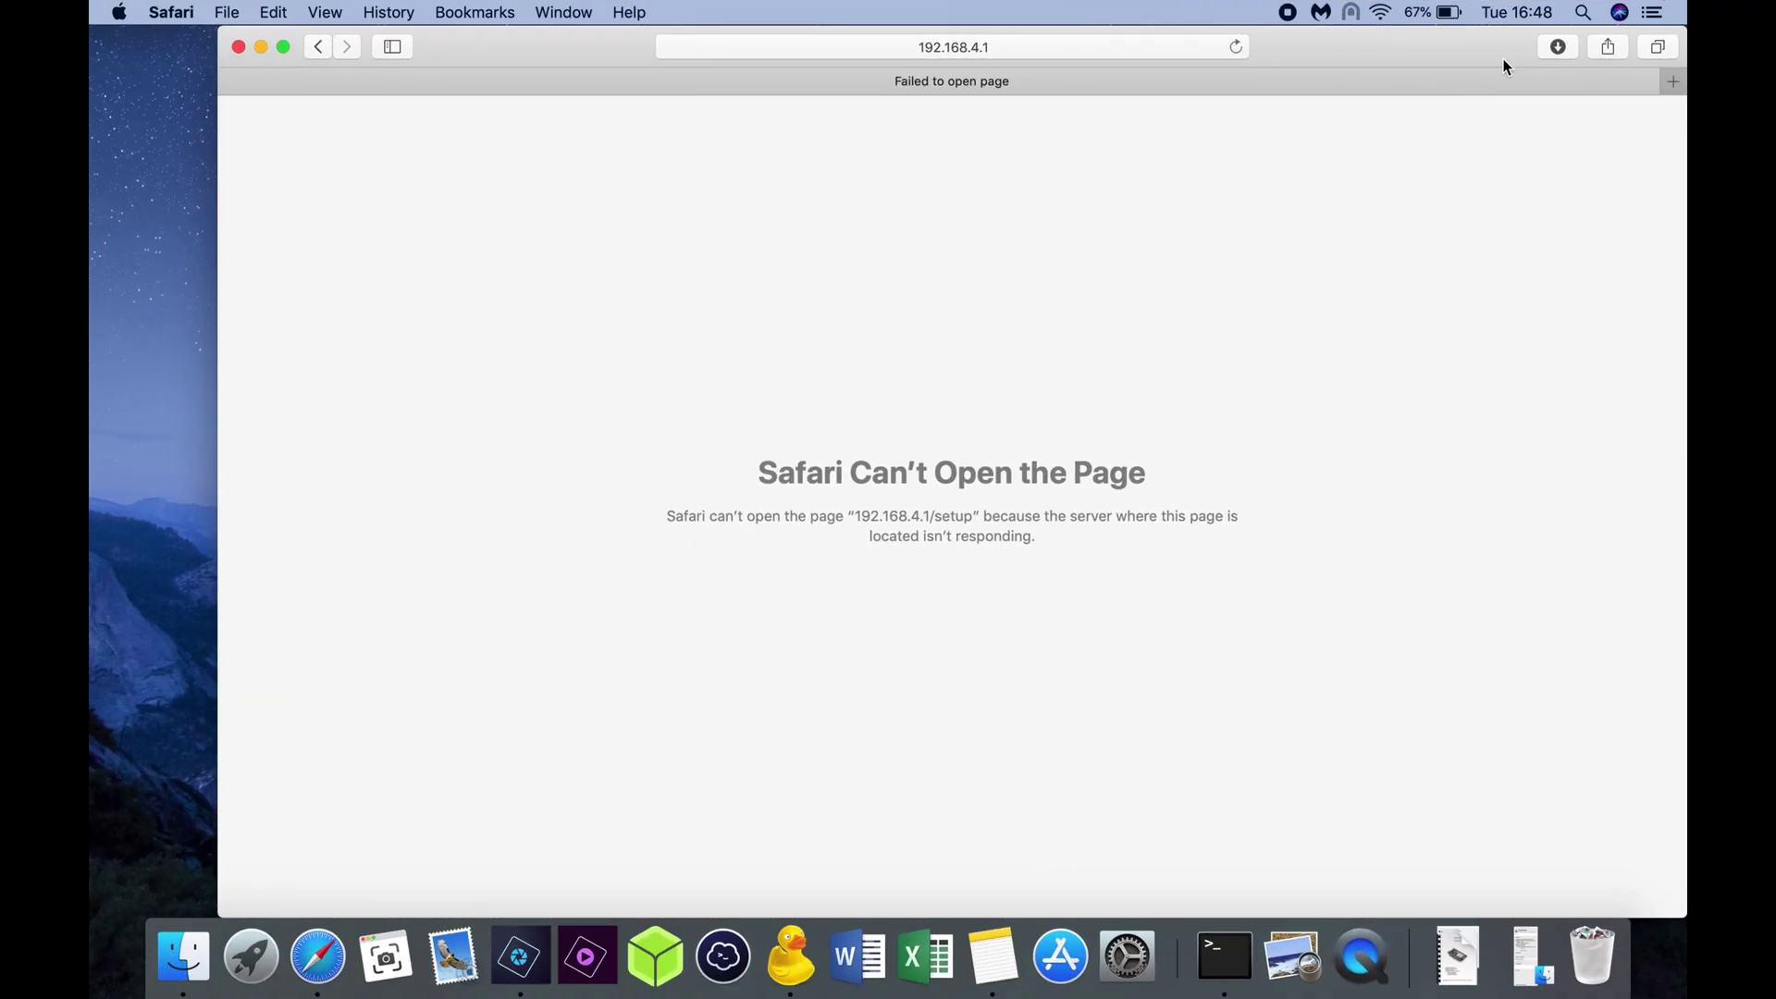
Join the ESP_0 access point and send the C@ULIL Wi-Fi credentials to the NodeMCU.
{"action": "left_click", "coordinate": [1380, 13]}
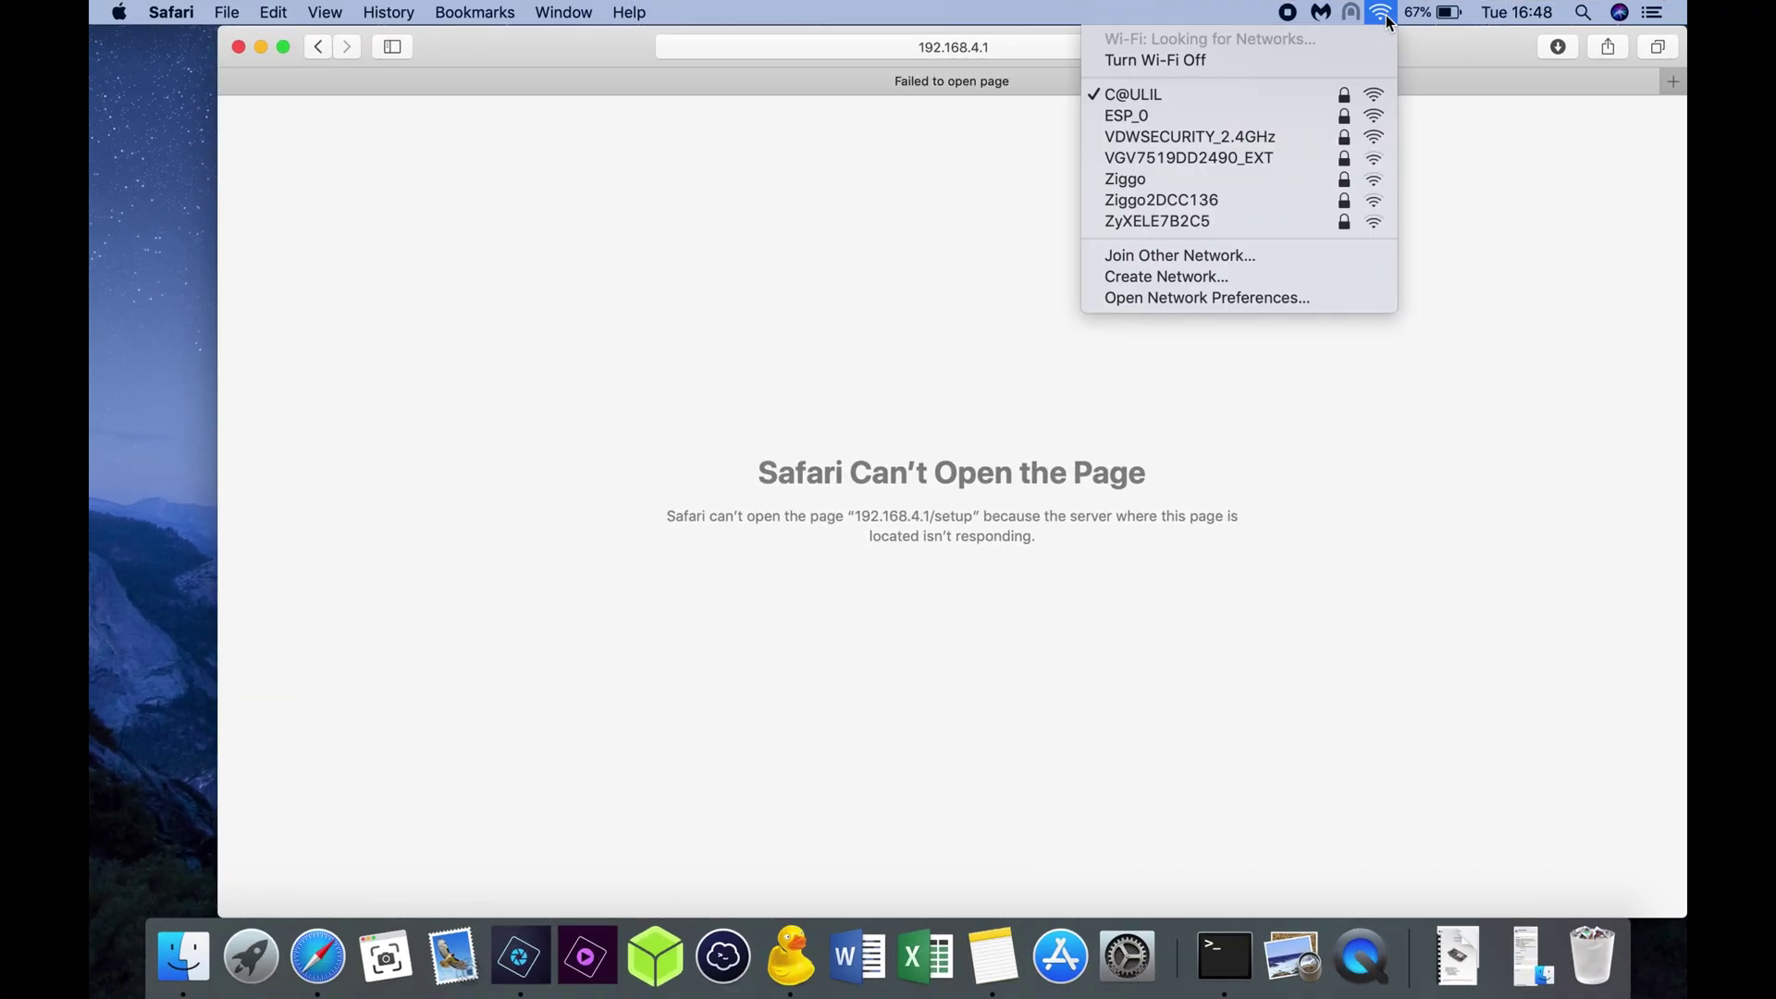
{"action": "left_click", "coordinate": [1260, 112]}
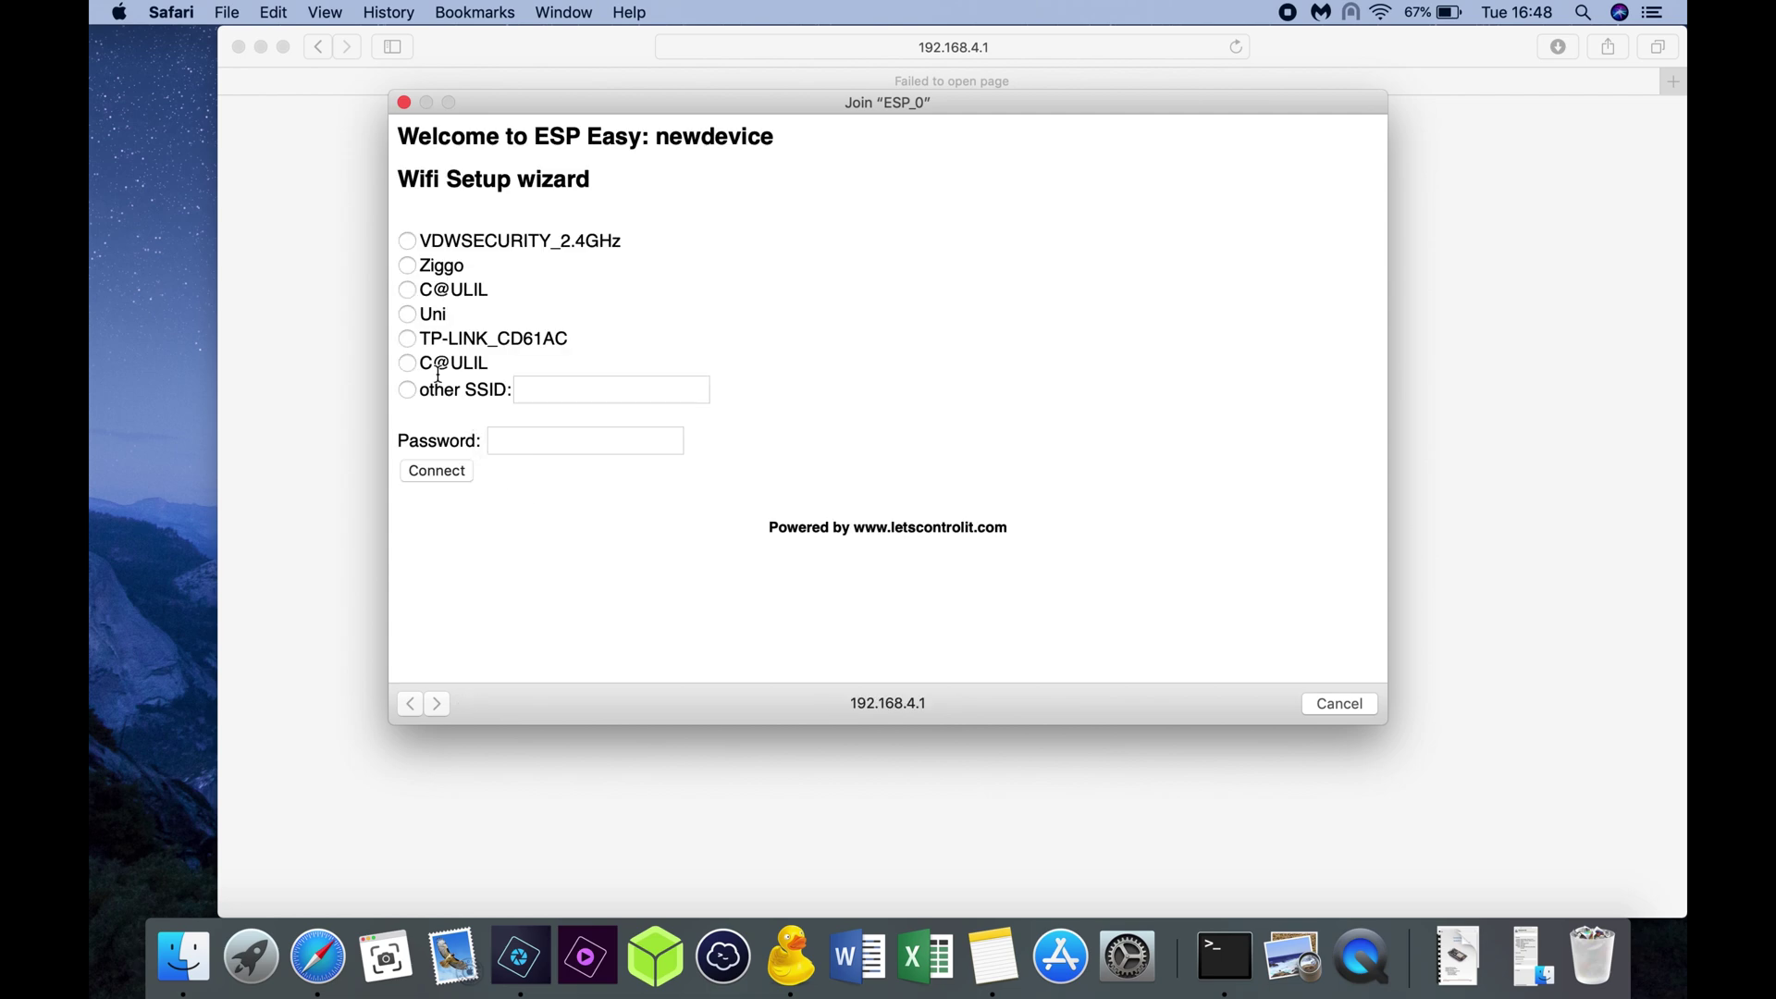
{"action": "left_click", "coordinate": [407, 370]}
{"action": "left_click", "coordinate": [544, 451]}
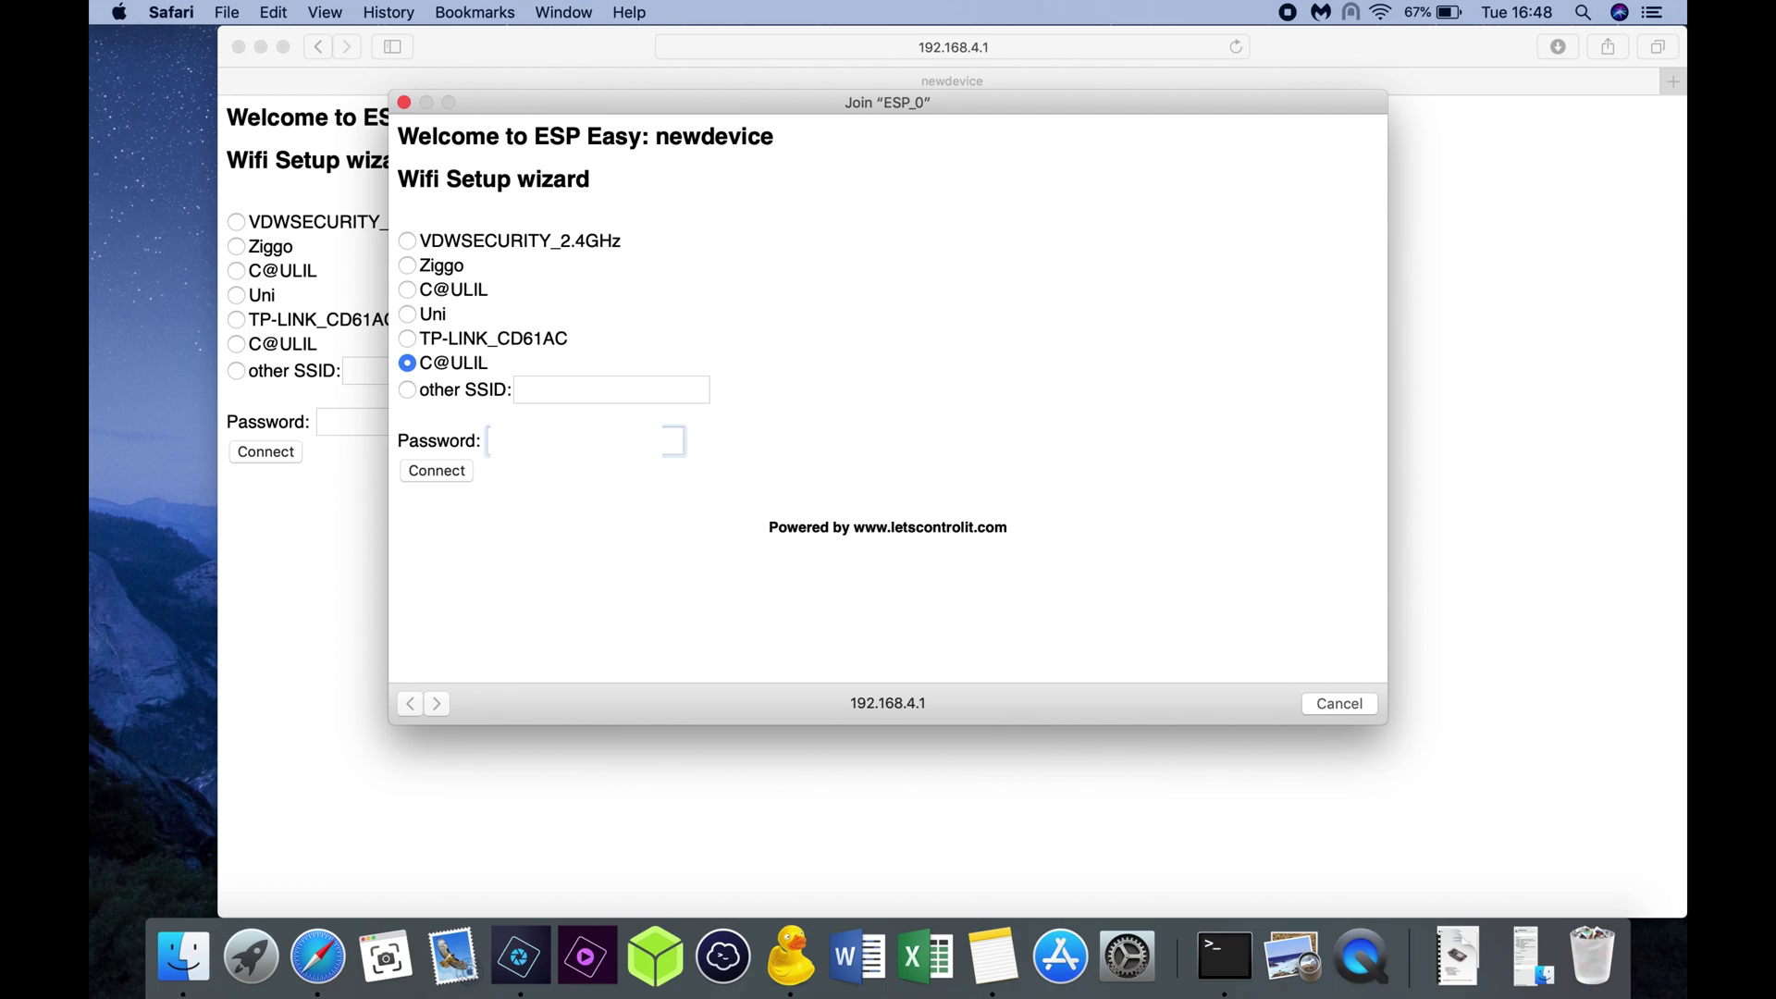
{"action": "left_click", "coordinate": [433, 473]}
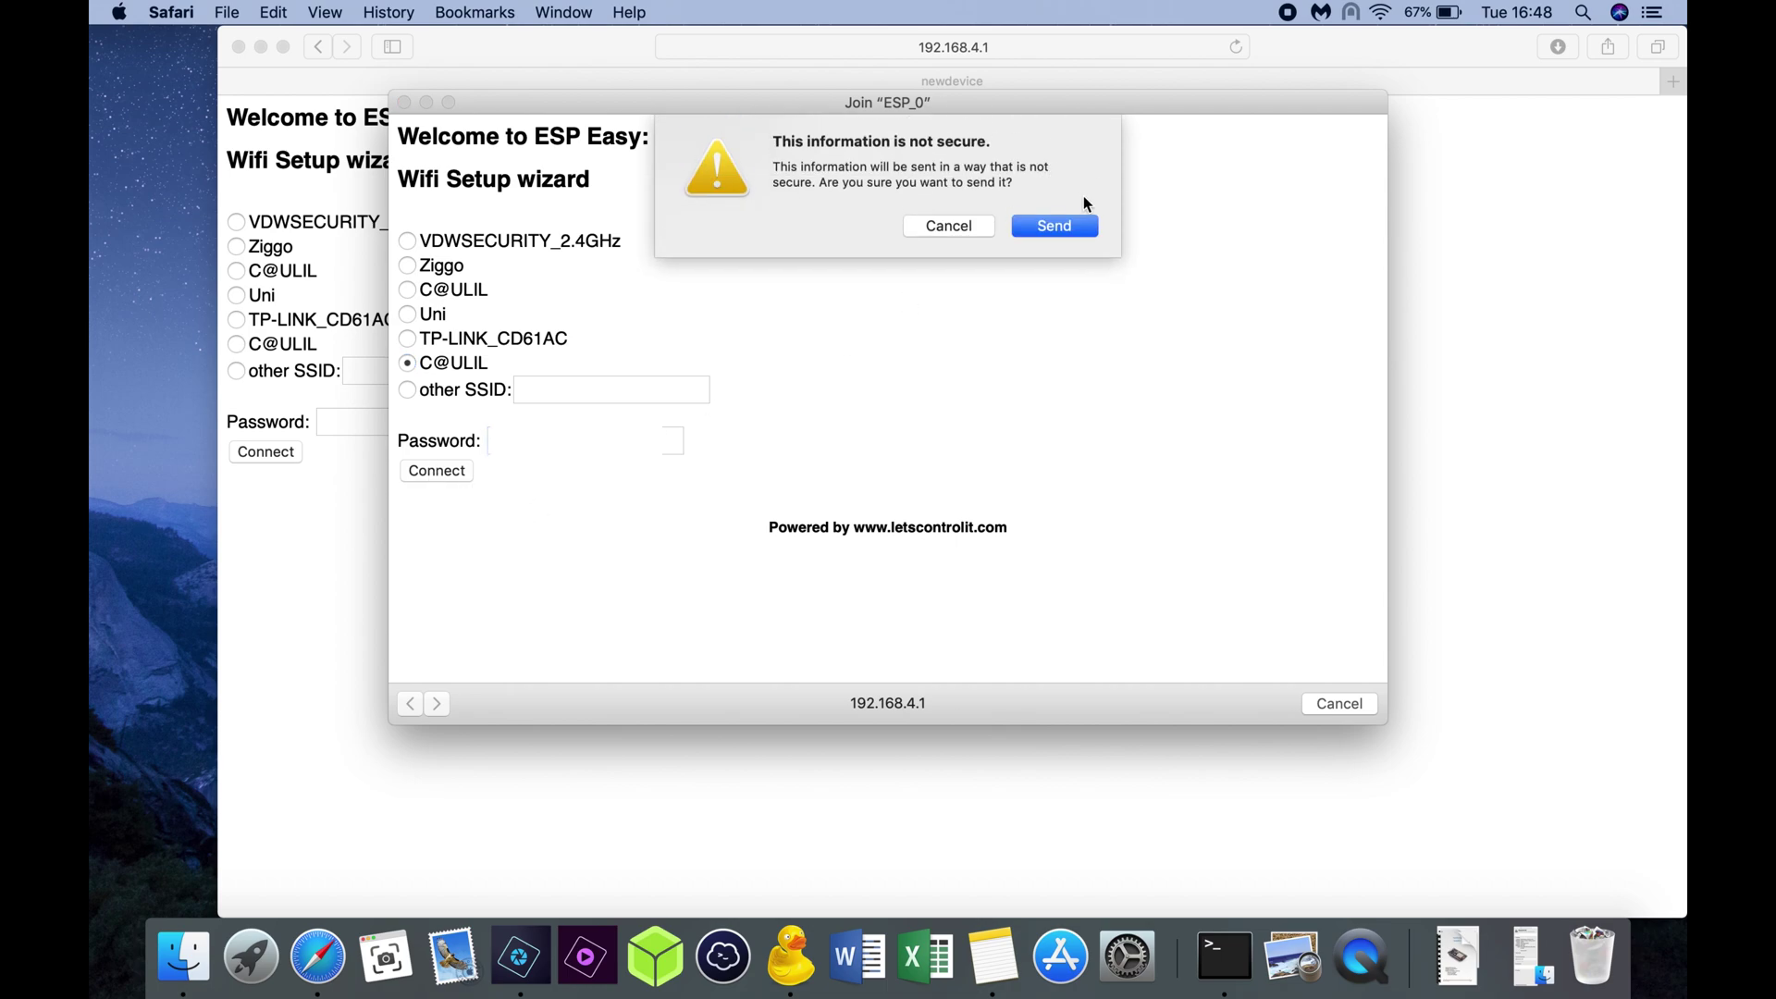
{"action": "left_click", "coordinate": [1054, 227]}
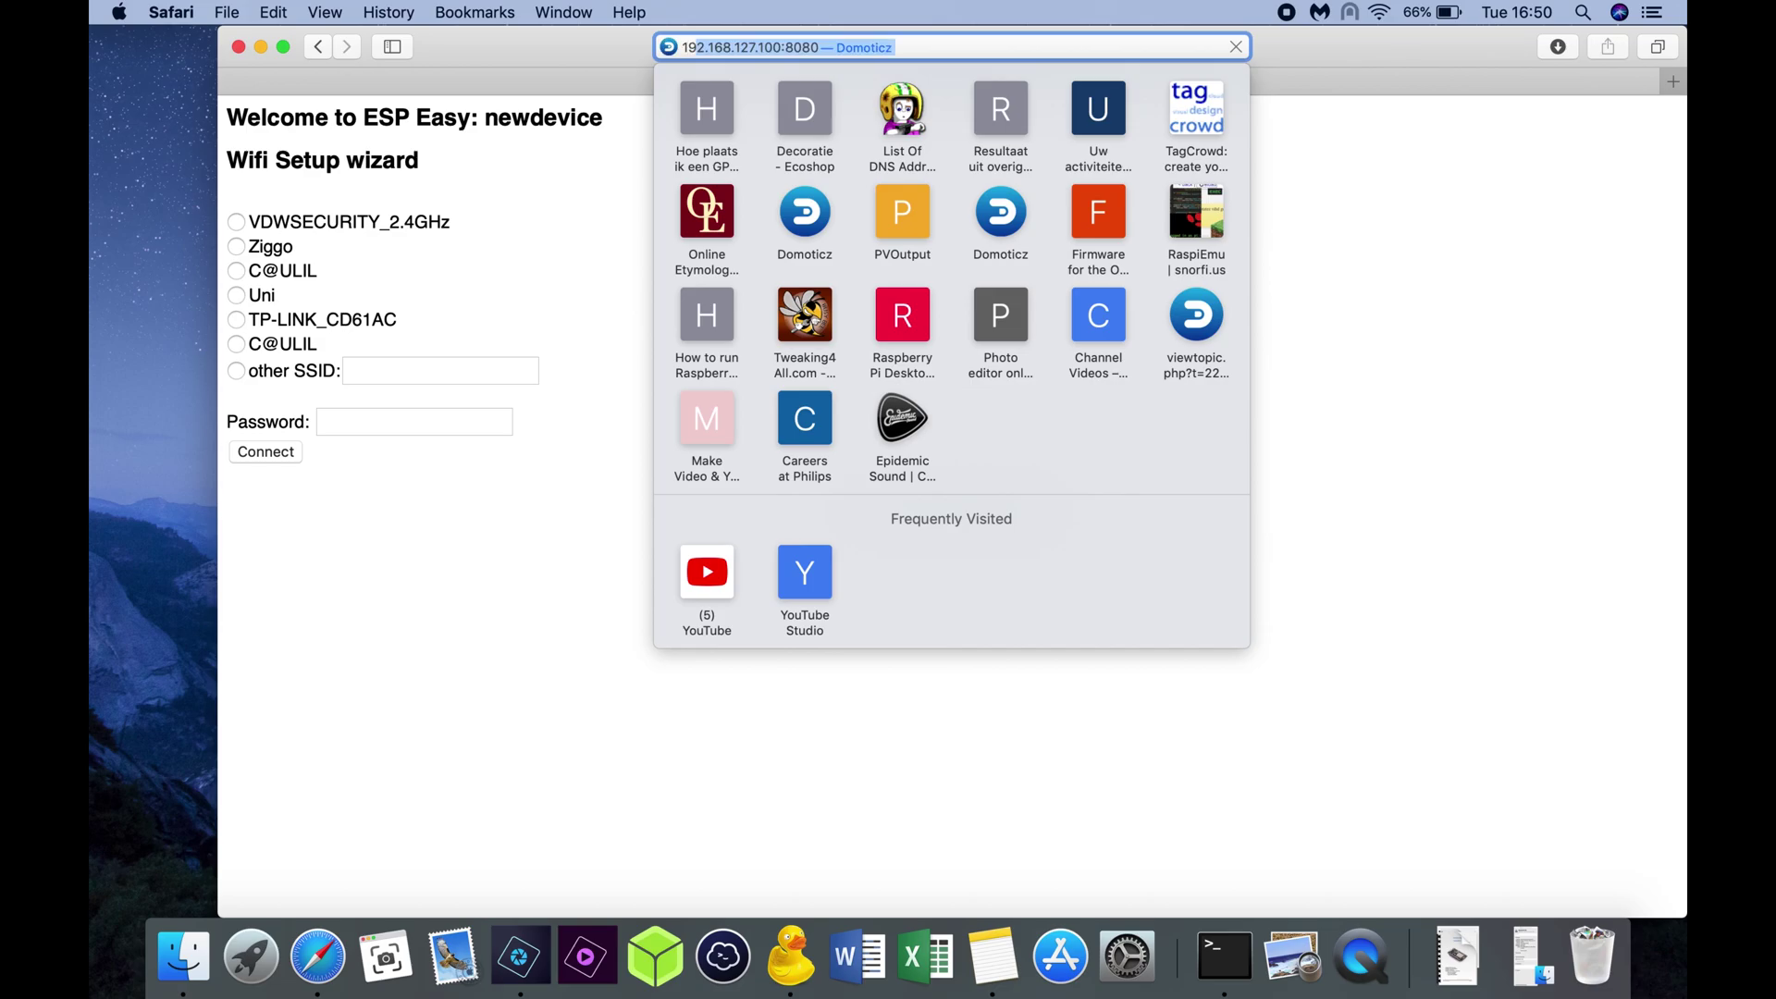
Load 192.168.127.191 in Safari to reach the ESP Easy device page.
{"action": "type", "text": "8"}
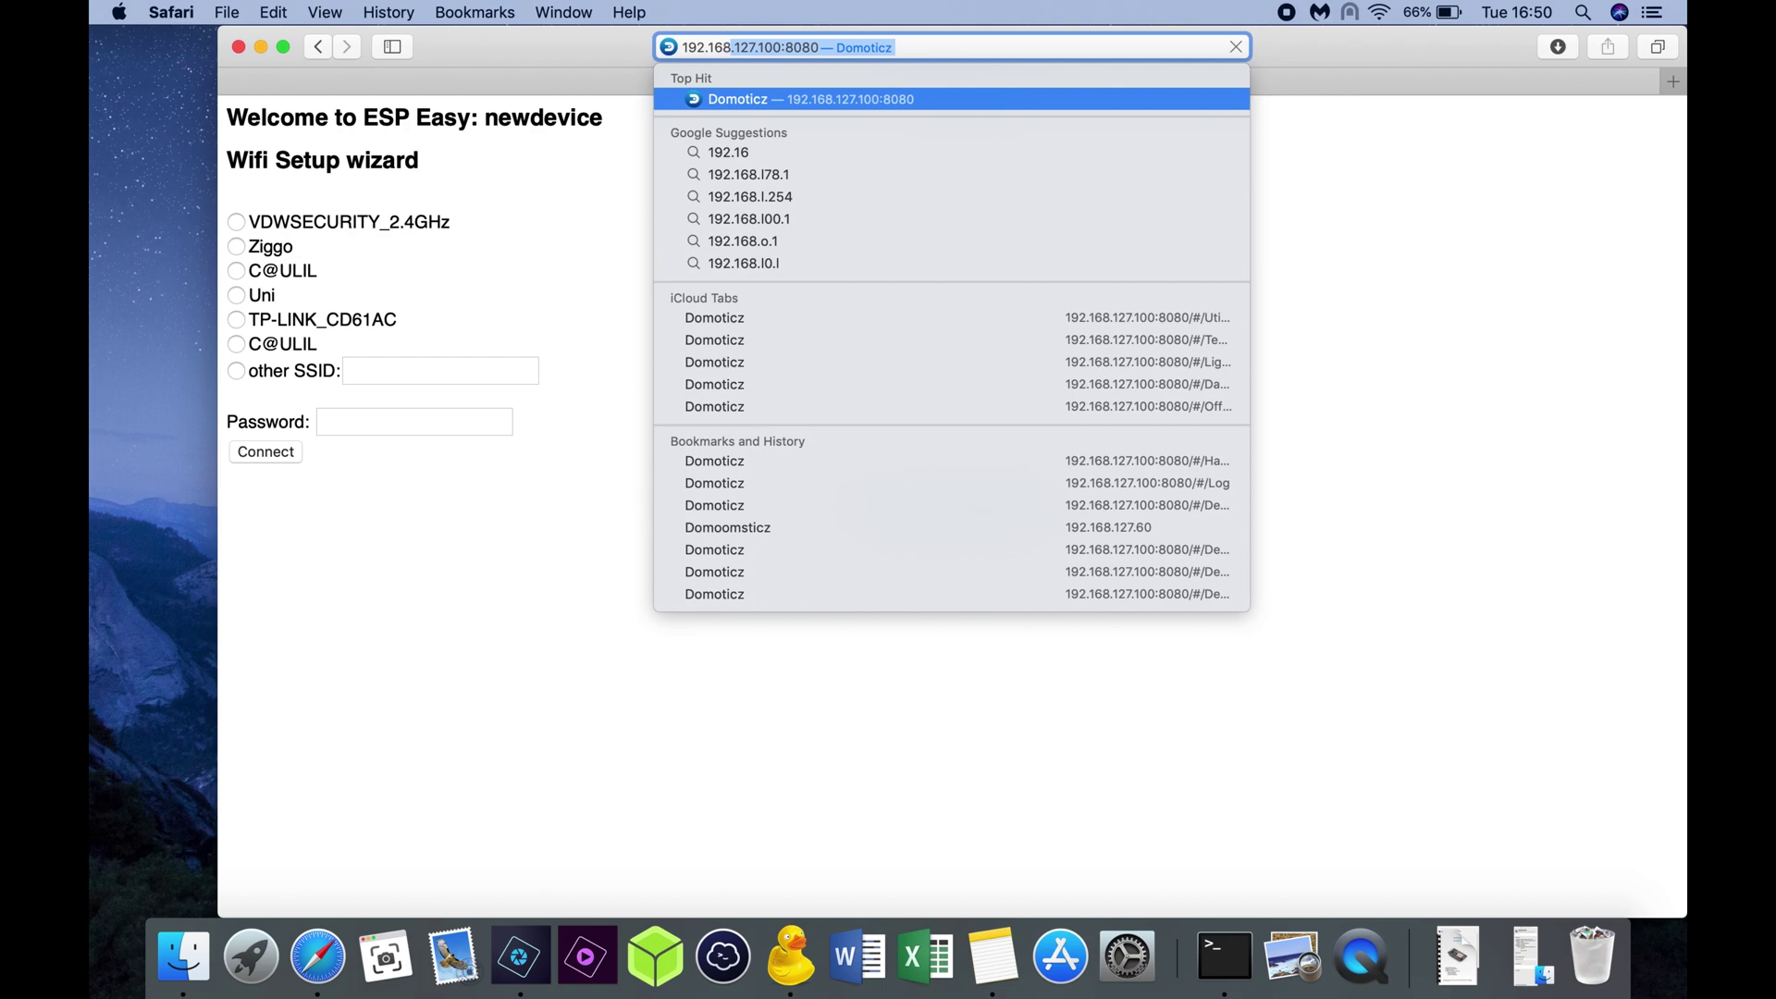
{"action": "type", "text": ".127.191"}
{"action": "key", "text": "Return"}
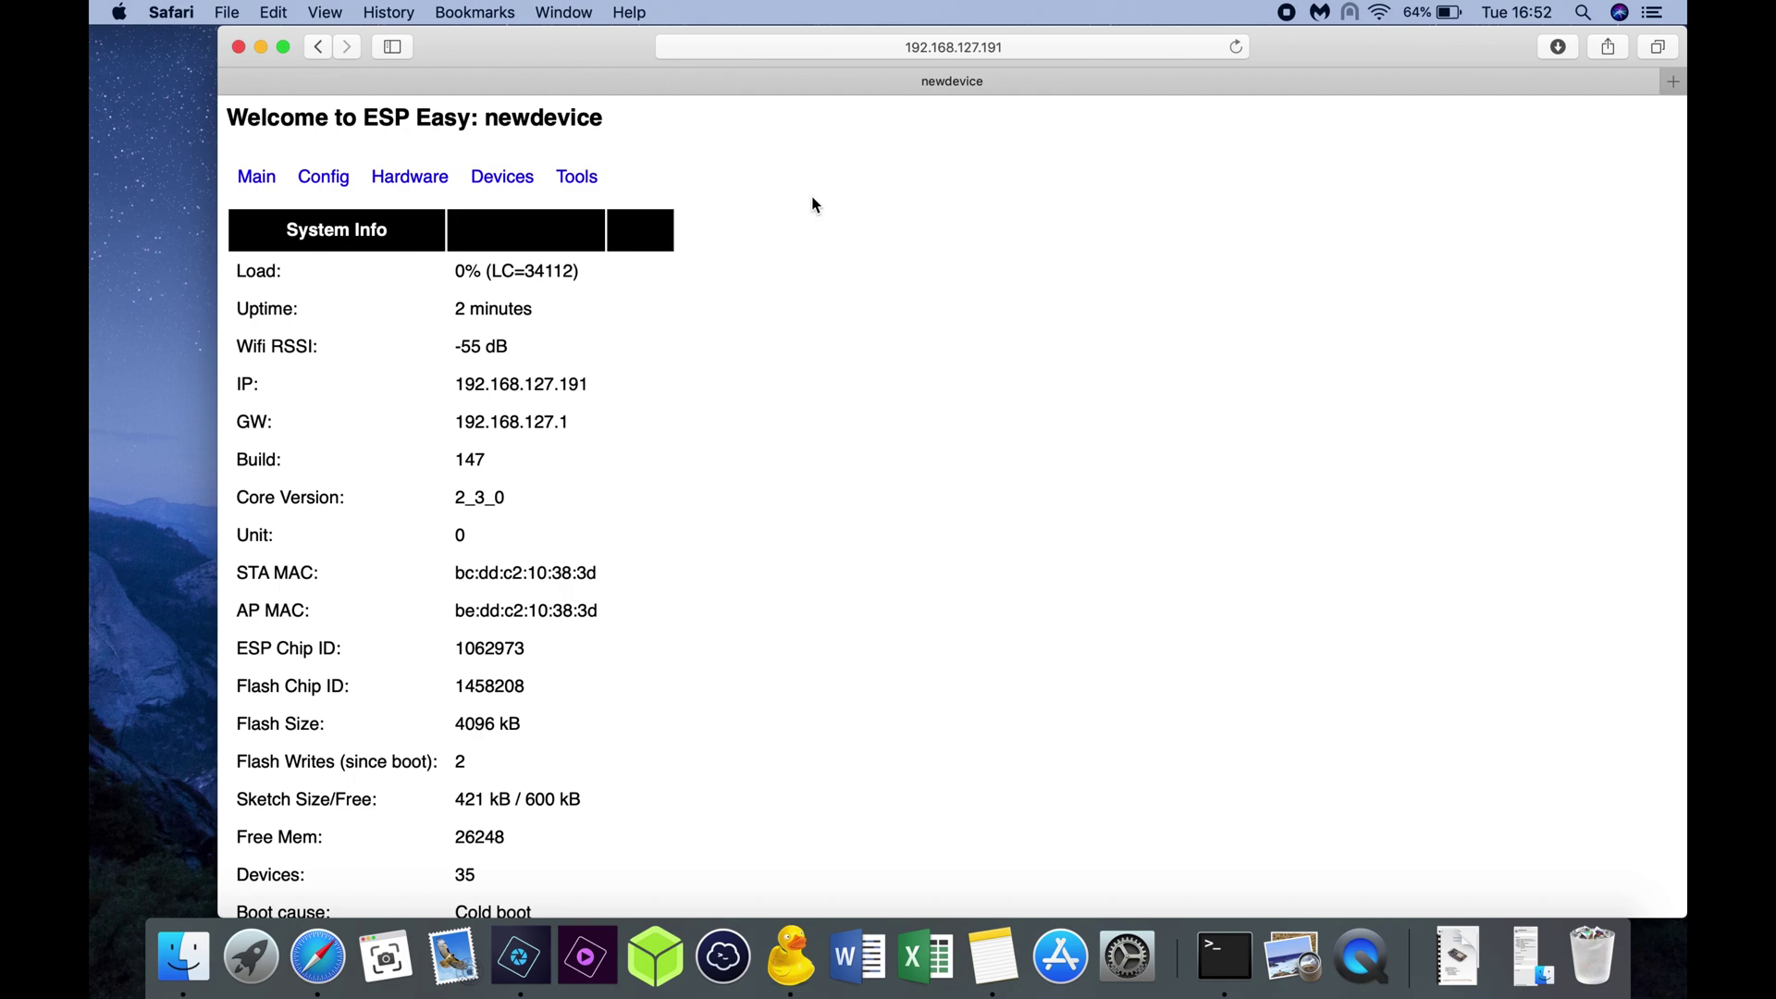
Rename the device to OpenTherm on the Config page.
{"action": "left_click", "coordinate": [342, 179]}
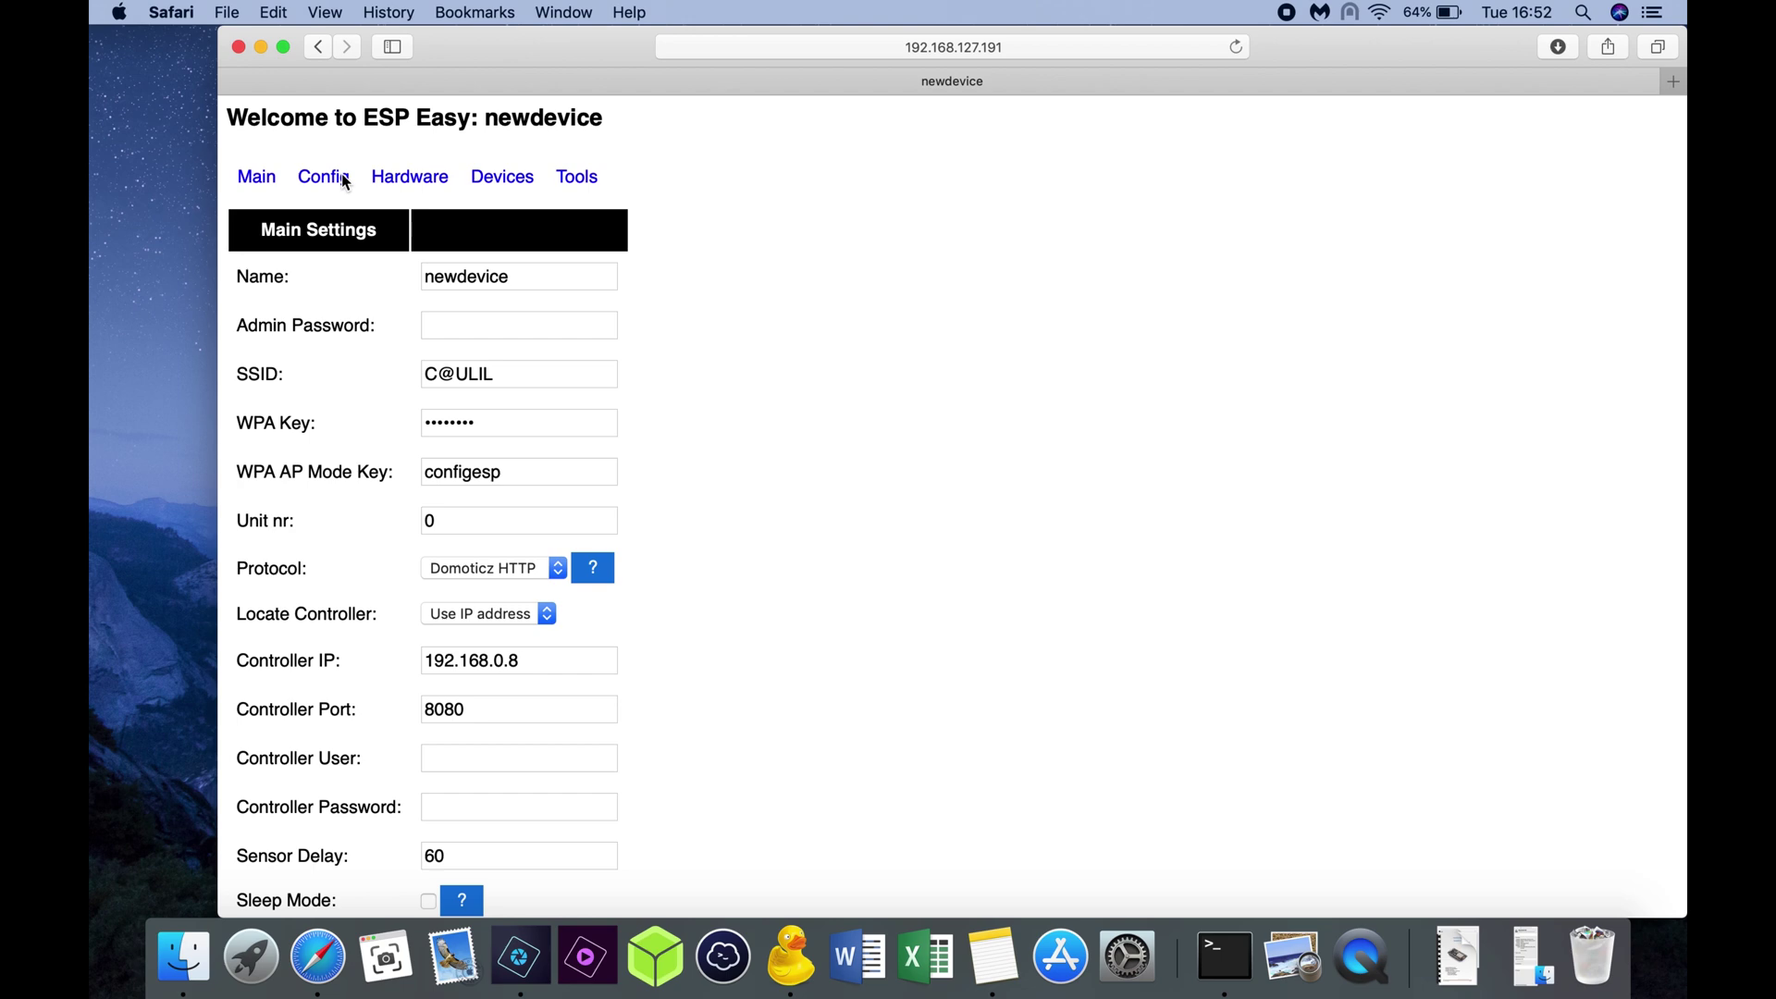
{"action": "left_click_drag", "start_coordinate": [553, 280], "coordinate": [239, 263]}
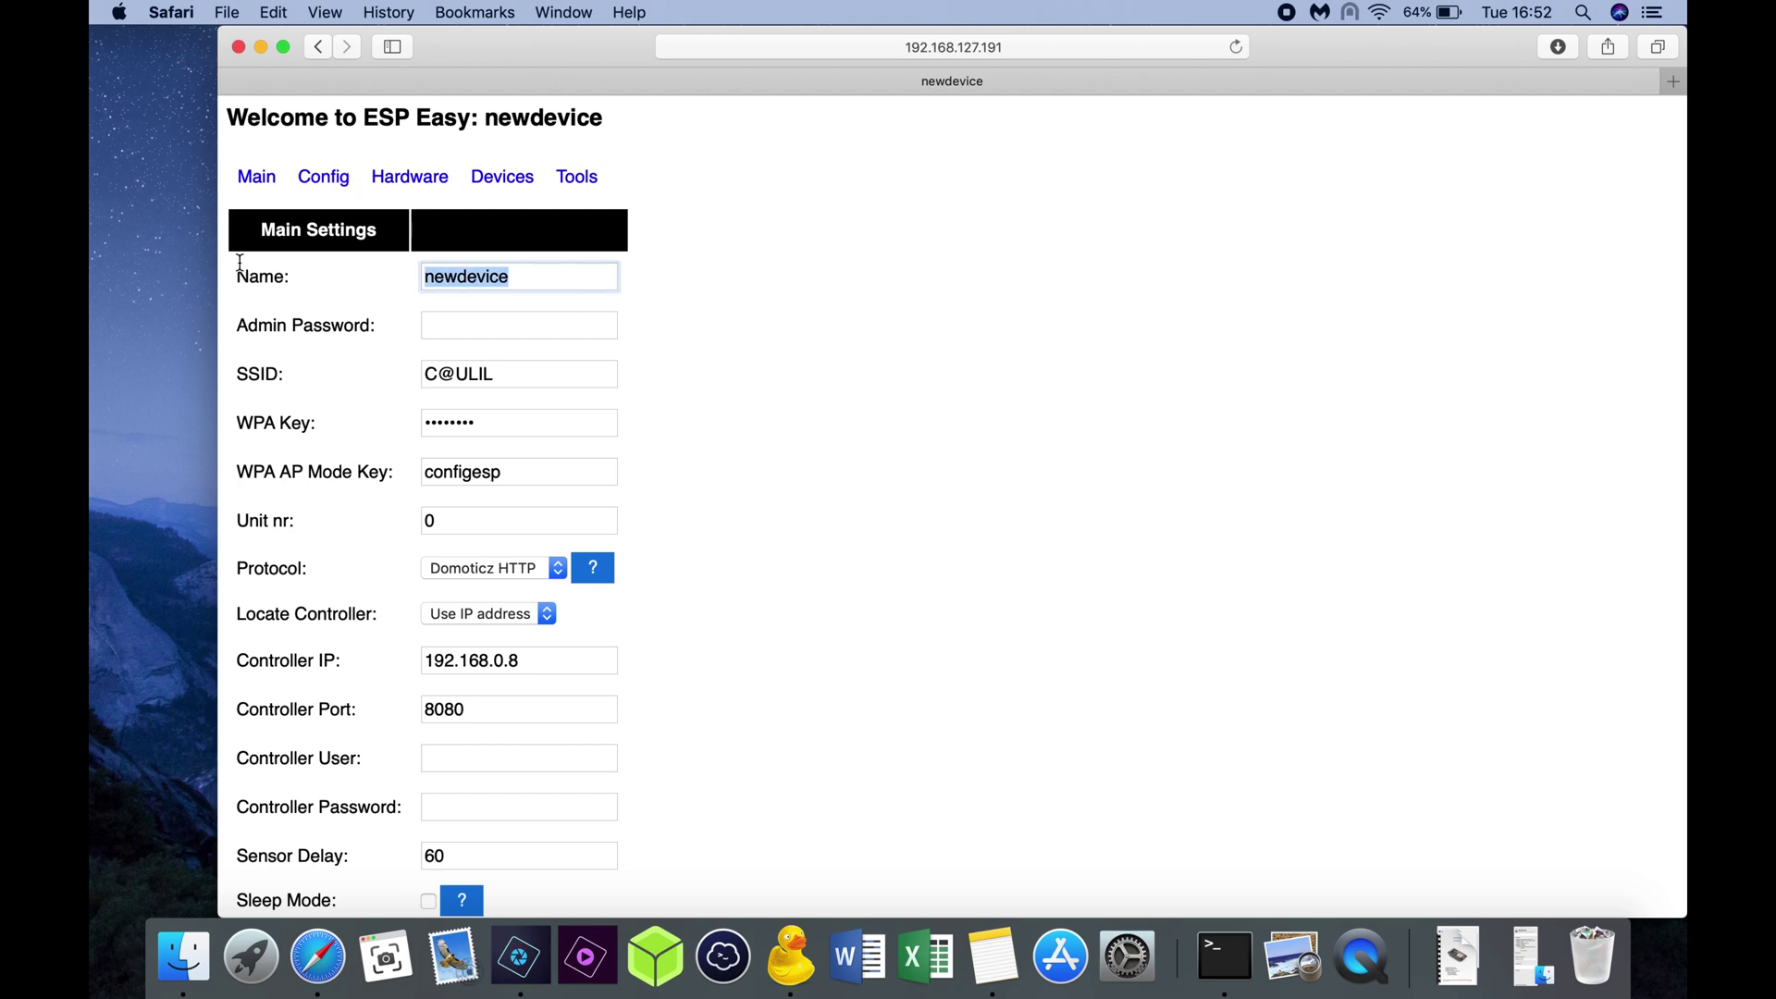
{"action": "type", "text": "OpenT"}
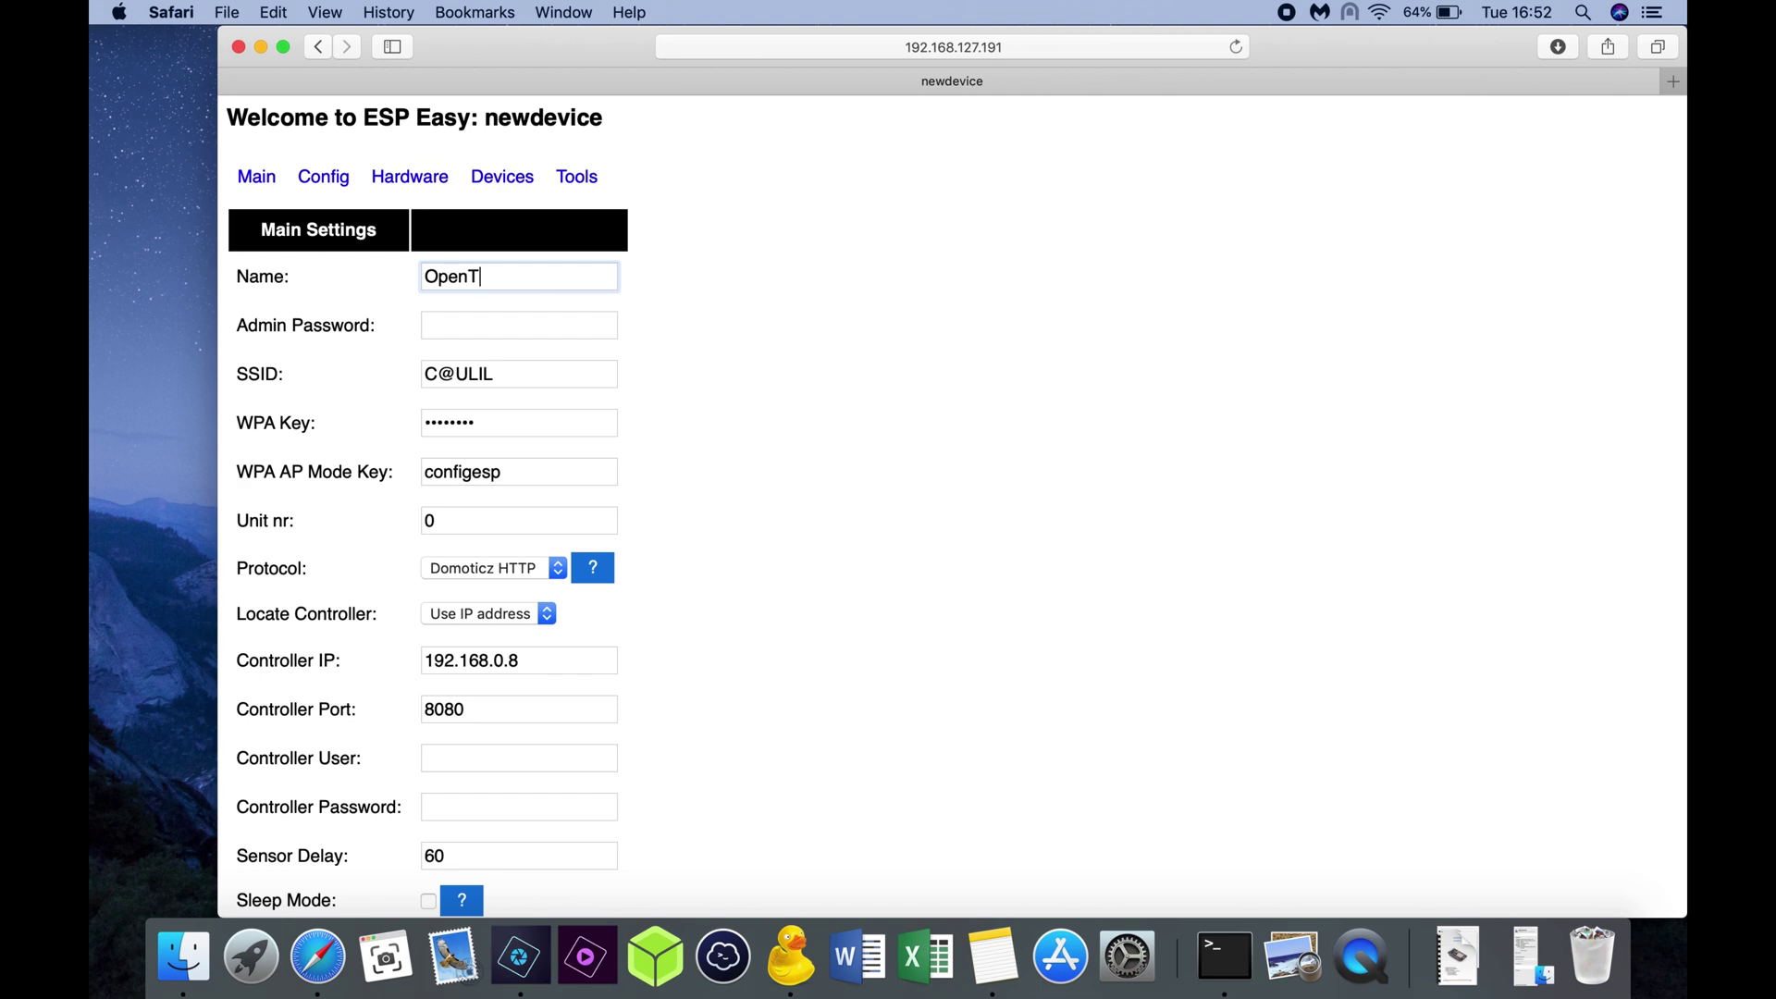
{"action": "type", "text": "herm"}
Keep Locate Controller on Use IP address and begin clearing the old controller IP.
{"action": "left_click", "coordinate": [540, 615]}
{"action": "left_click", "coordinate": [544, 616]}
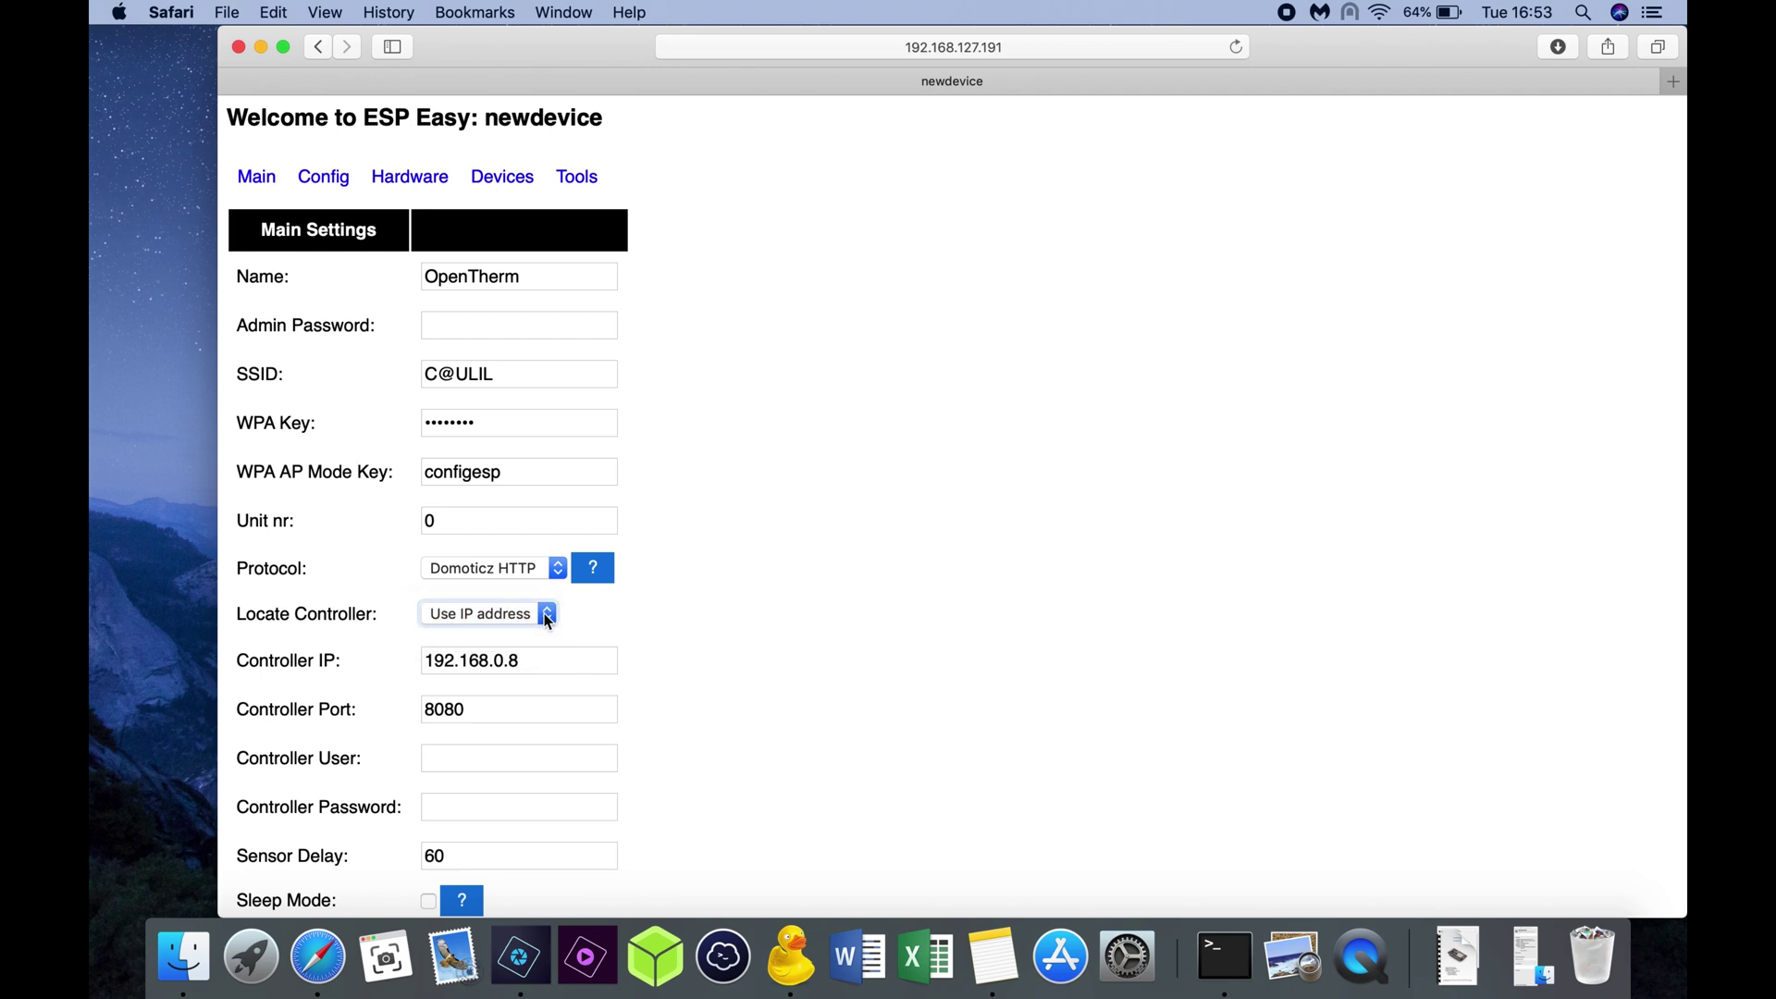
{"action": "left_click", "coordinate": [544, 659]}
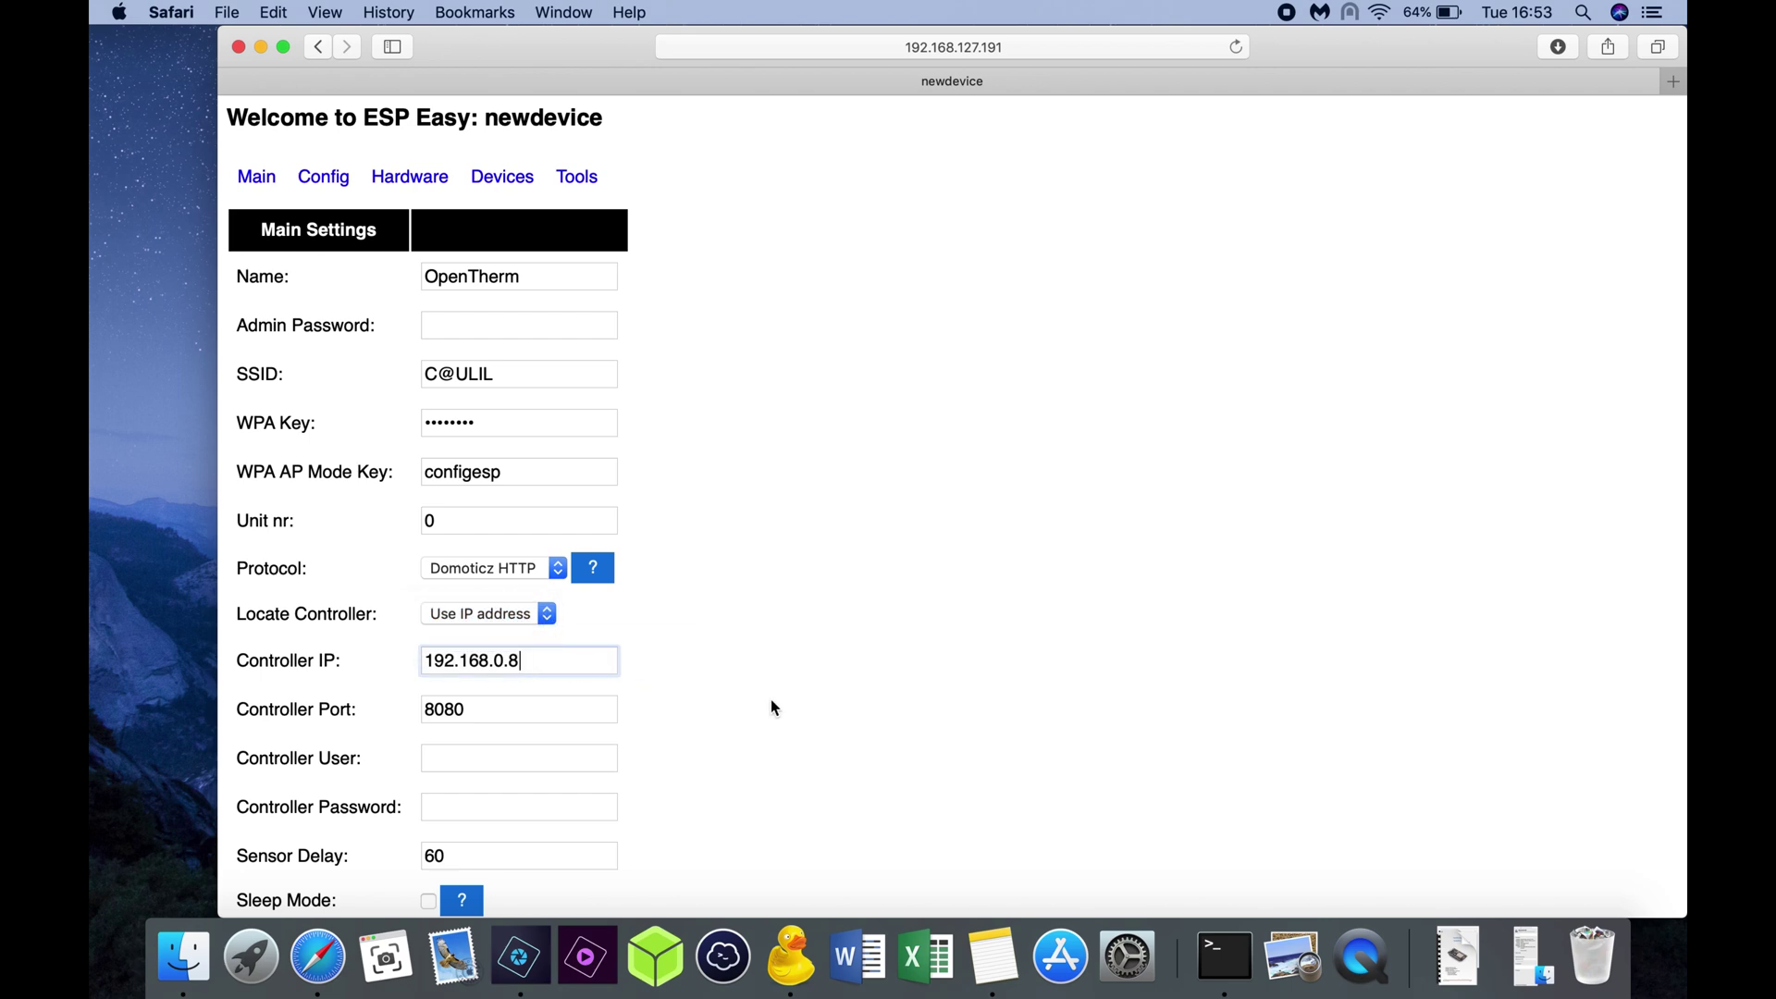
{"action": "key", "text": "BackSpace"}
{"action": "key", "text": "BackSpace"}
{"action": "key", "text": "BackSpace"}
Change the controller IP to 192.168.127.100 and enter the Domoticz controller user name and password.
{"action": "type", "text": "127.100"}
{"action": "scroll", "coordinate": [960, 768], "scroll_direction": "down", "scroll_amount": 3}
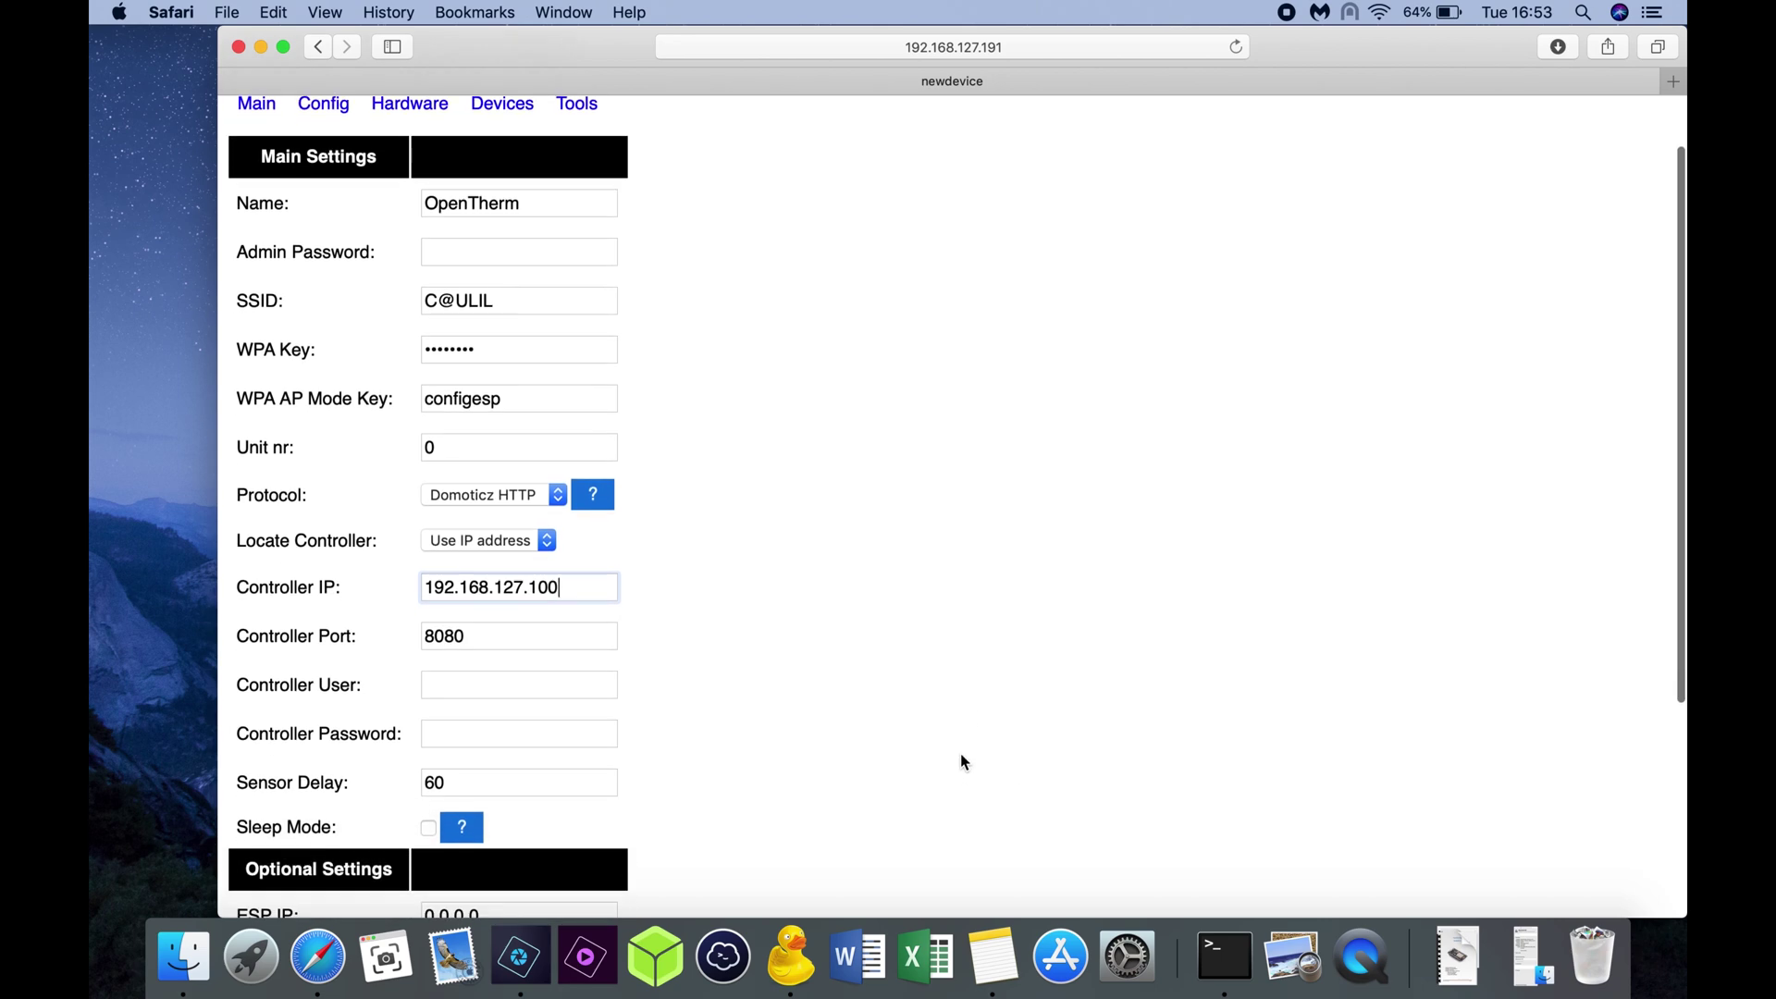
{"action": "left_click", "coordinate": [602, 669]}
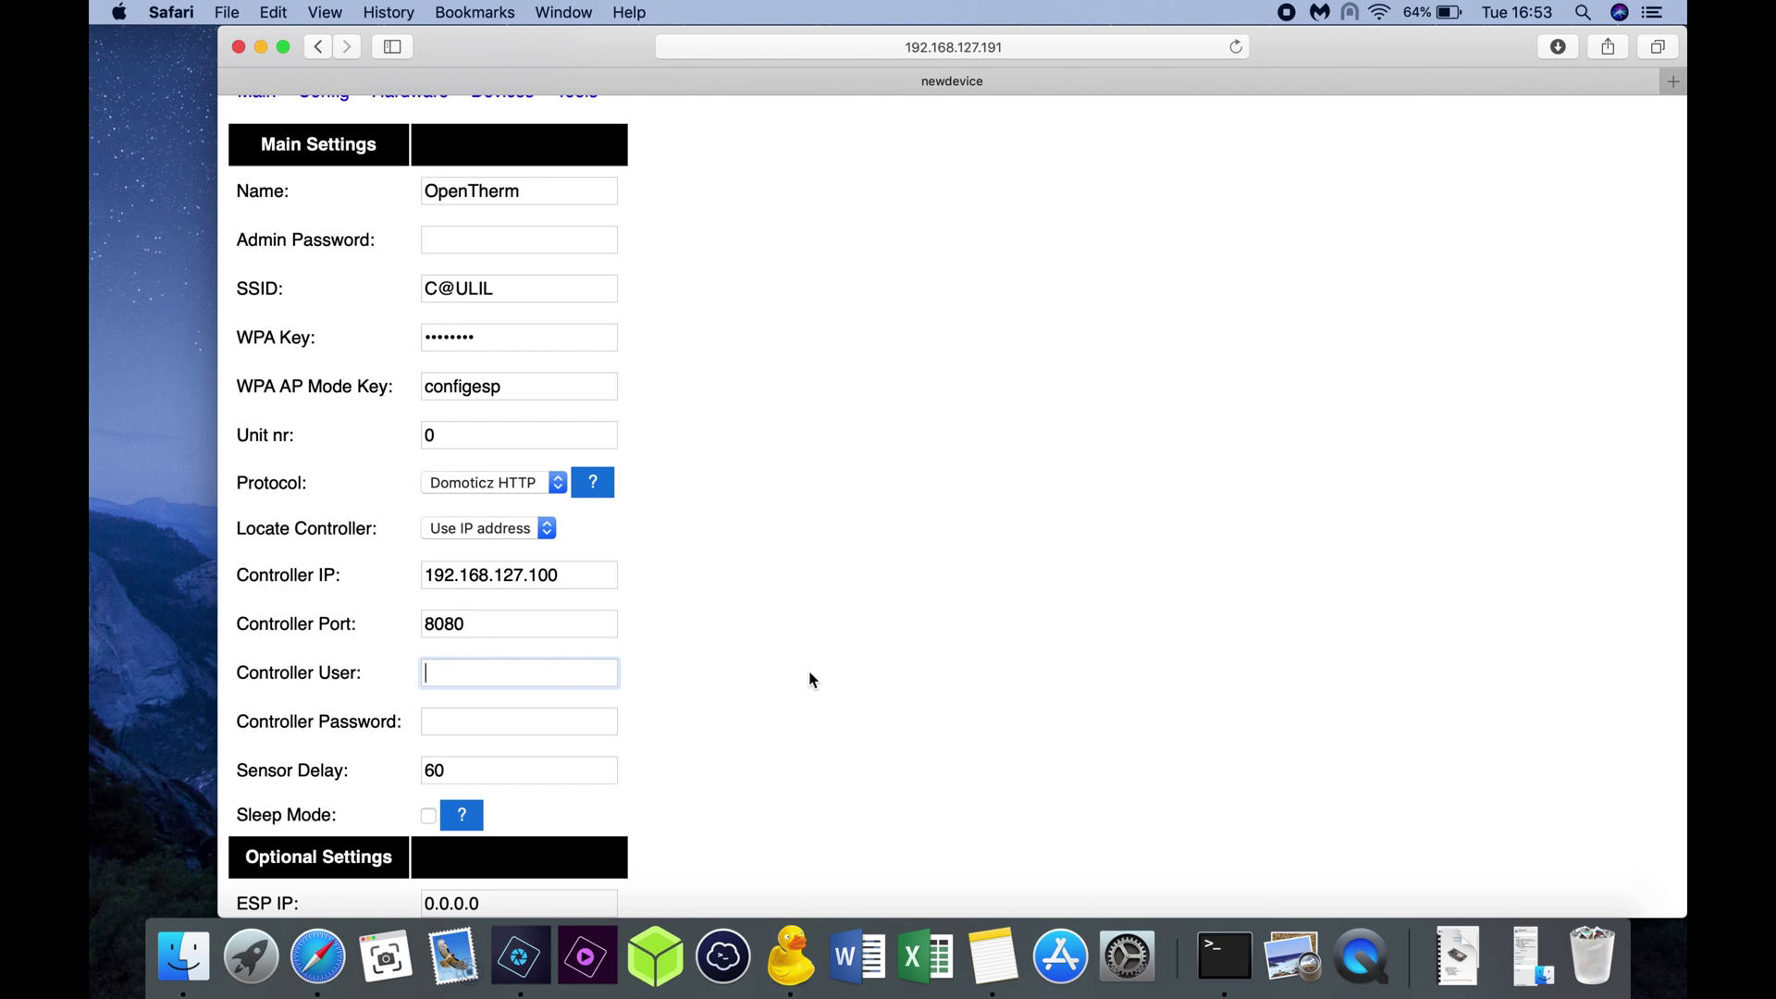
{"action": "type", "text": "username domoticz"}
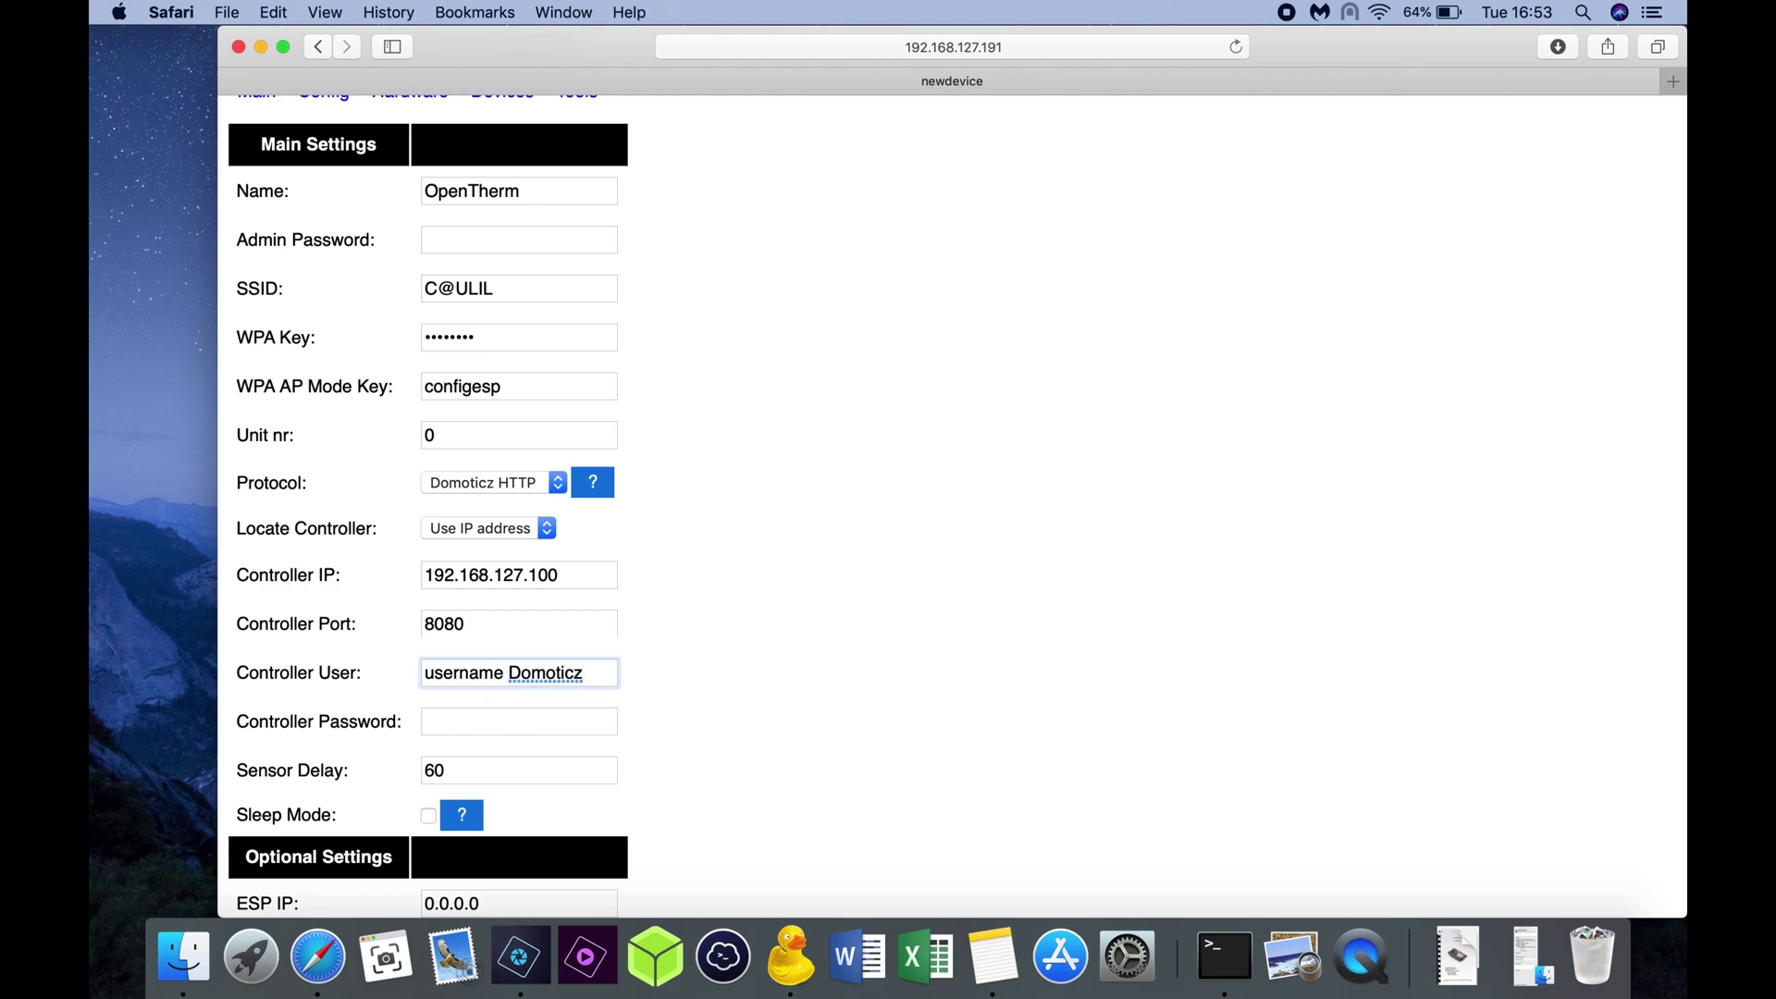
{"action": "scroll", "coordinate": [684, 694], "scroll_direction": "up", "scroll_amount": 2}
{"action": "left_click", "coordinate": [526, 767]}
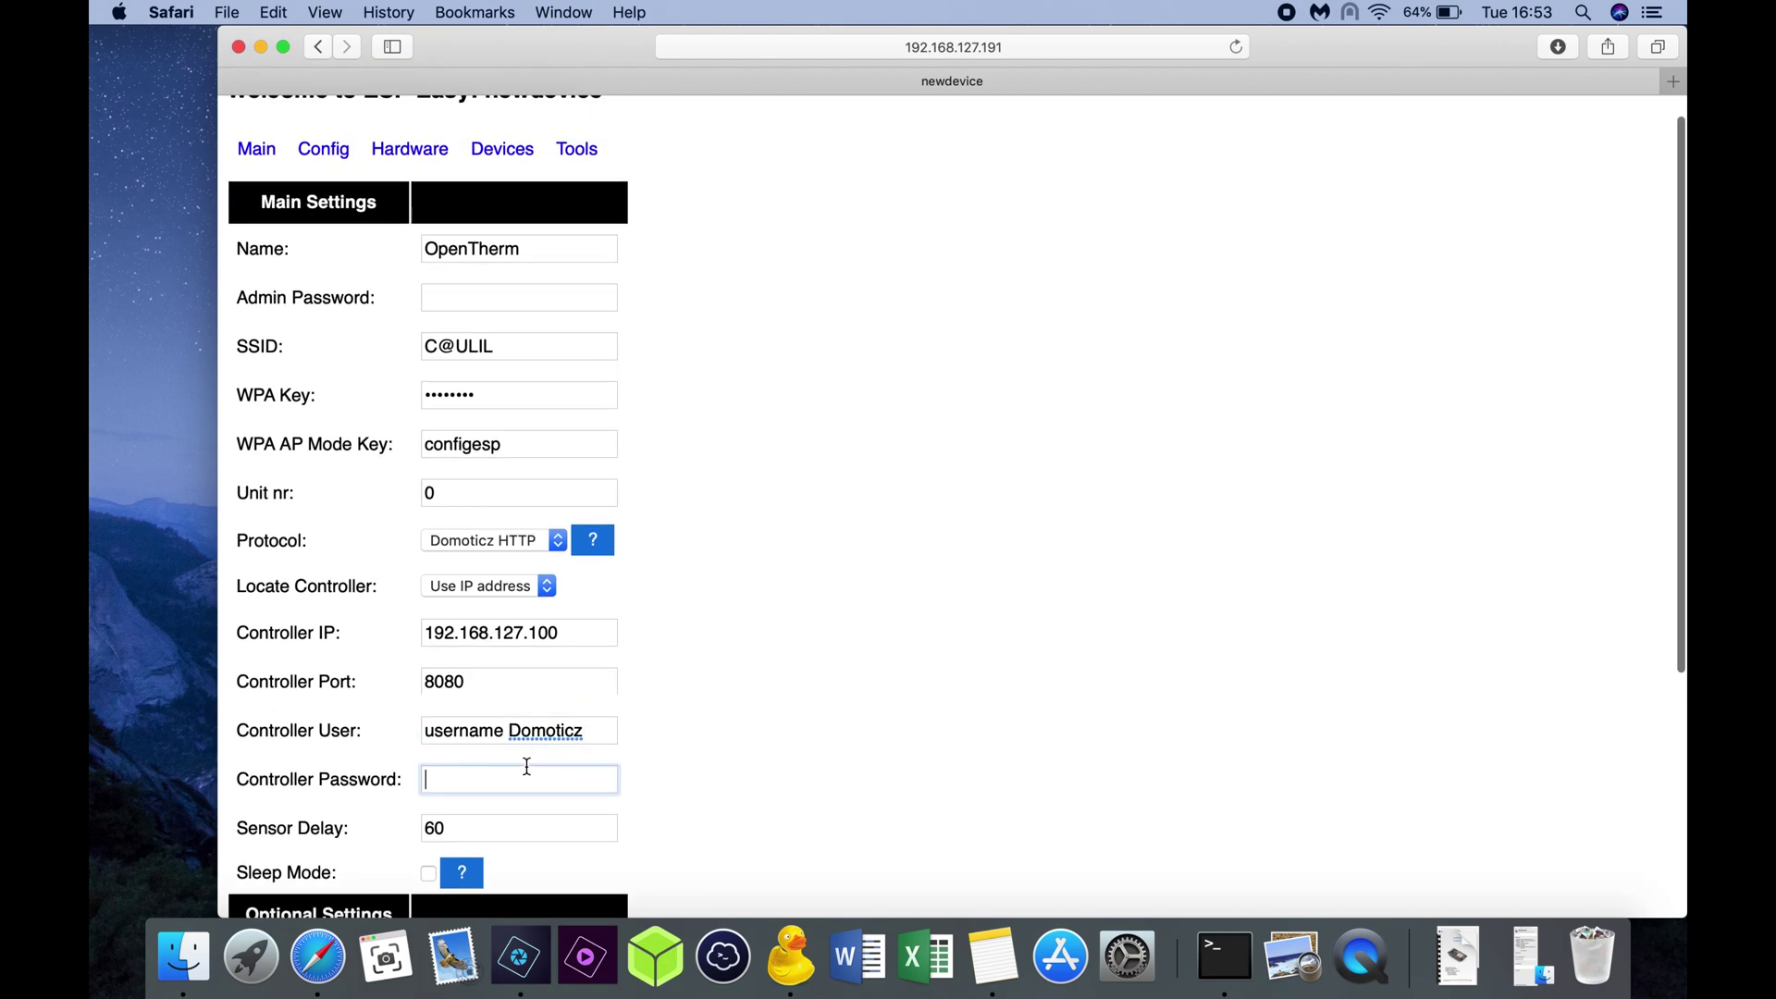
{"action": "type", "text": "password"}
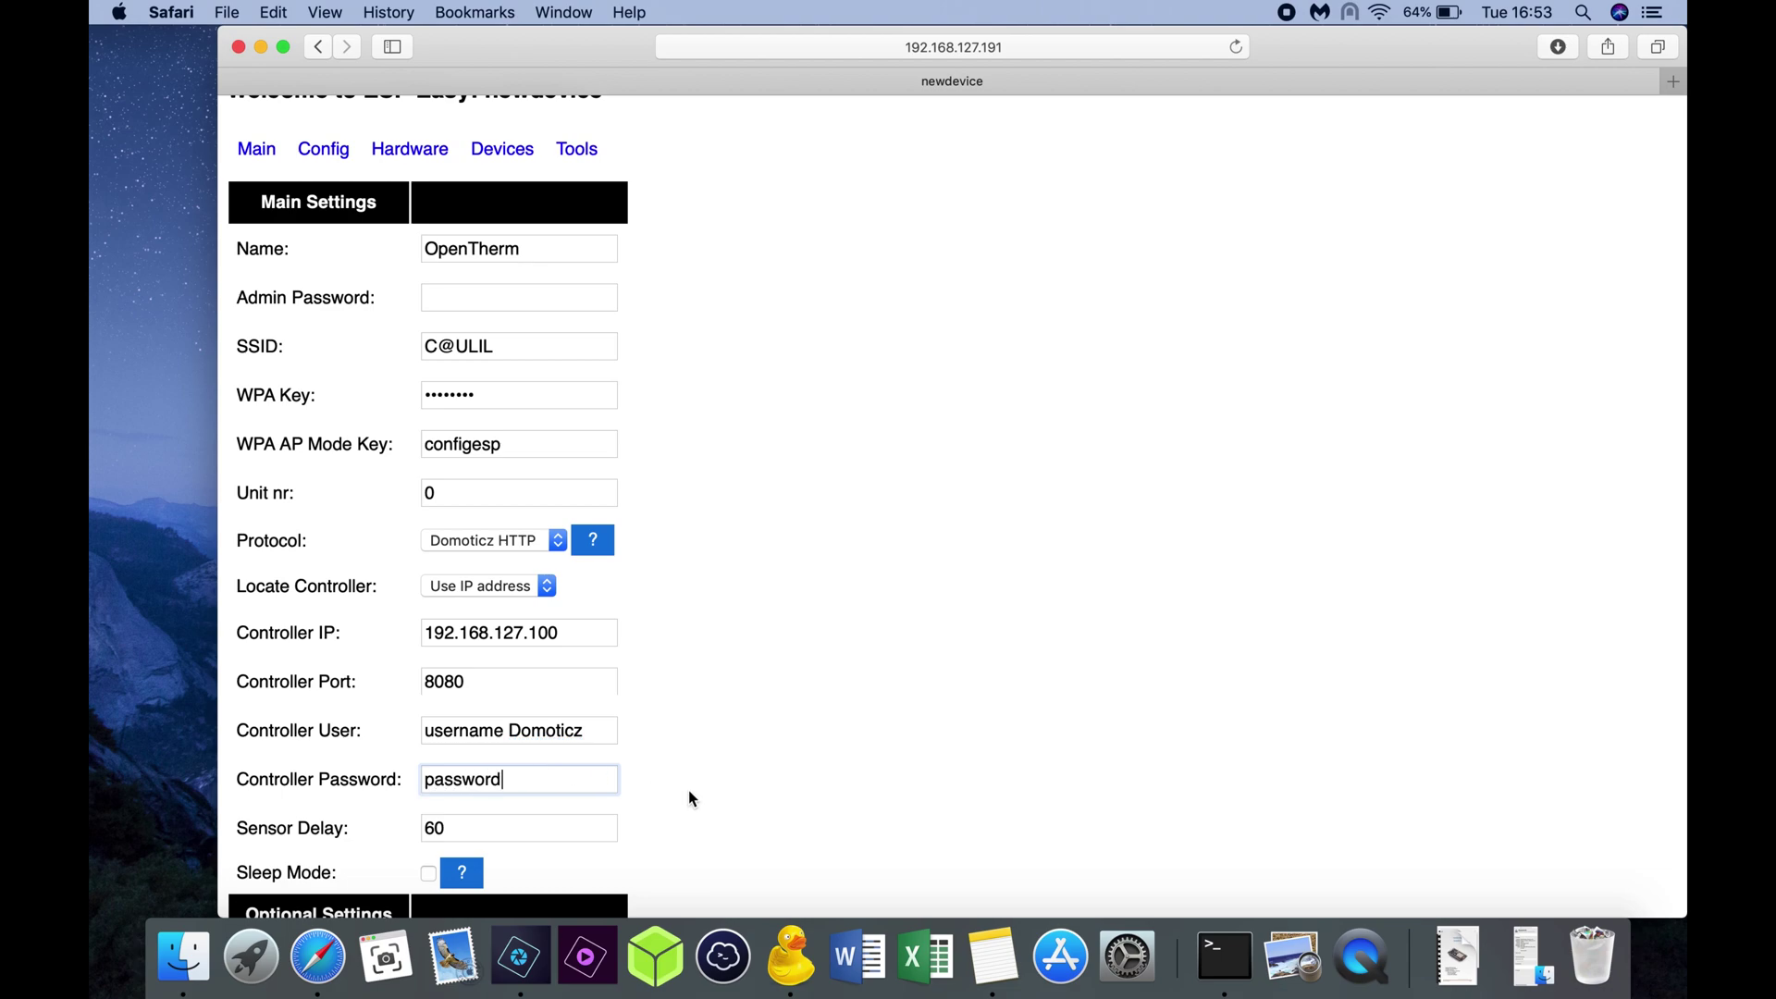
Save the main configuration settings.
{"action": "scroll", "coordinate": [785, 745], "scroll_direction": "down", "scroll_amount": 5}
{"action": "scroll", "coordinate": [785, 745], "scroll_direction": "down", "scroll_amount": 3}
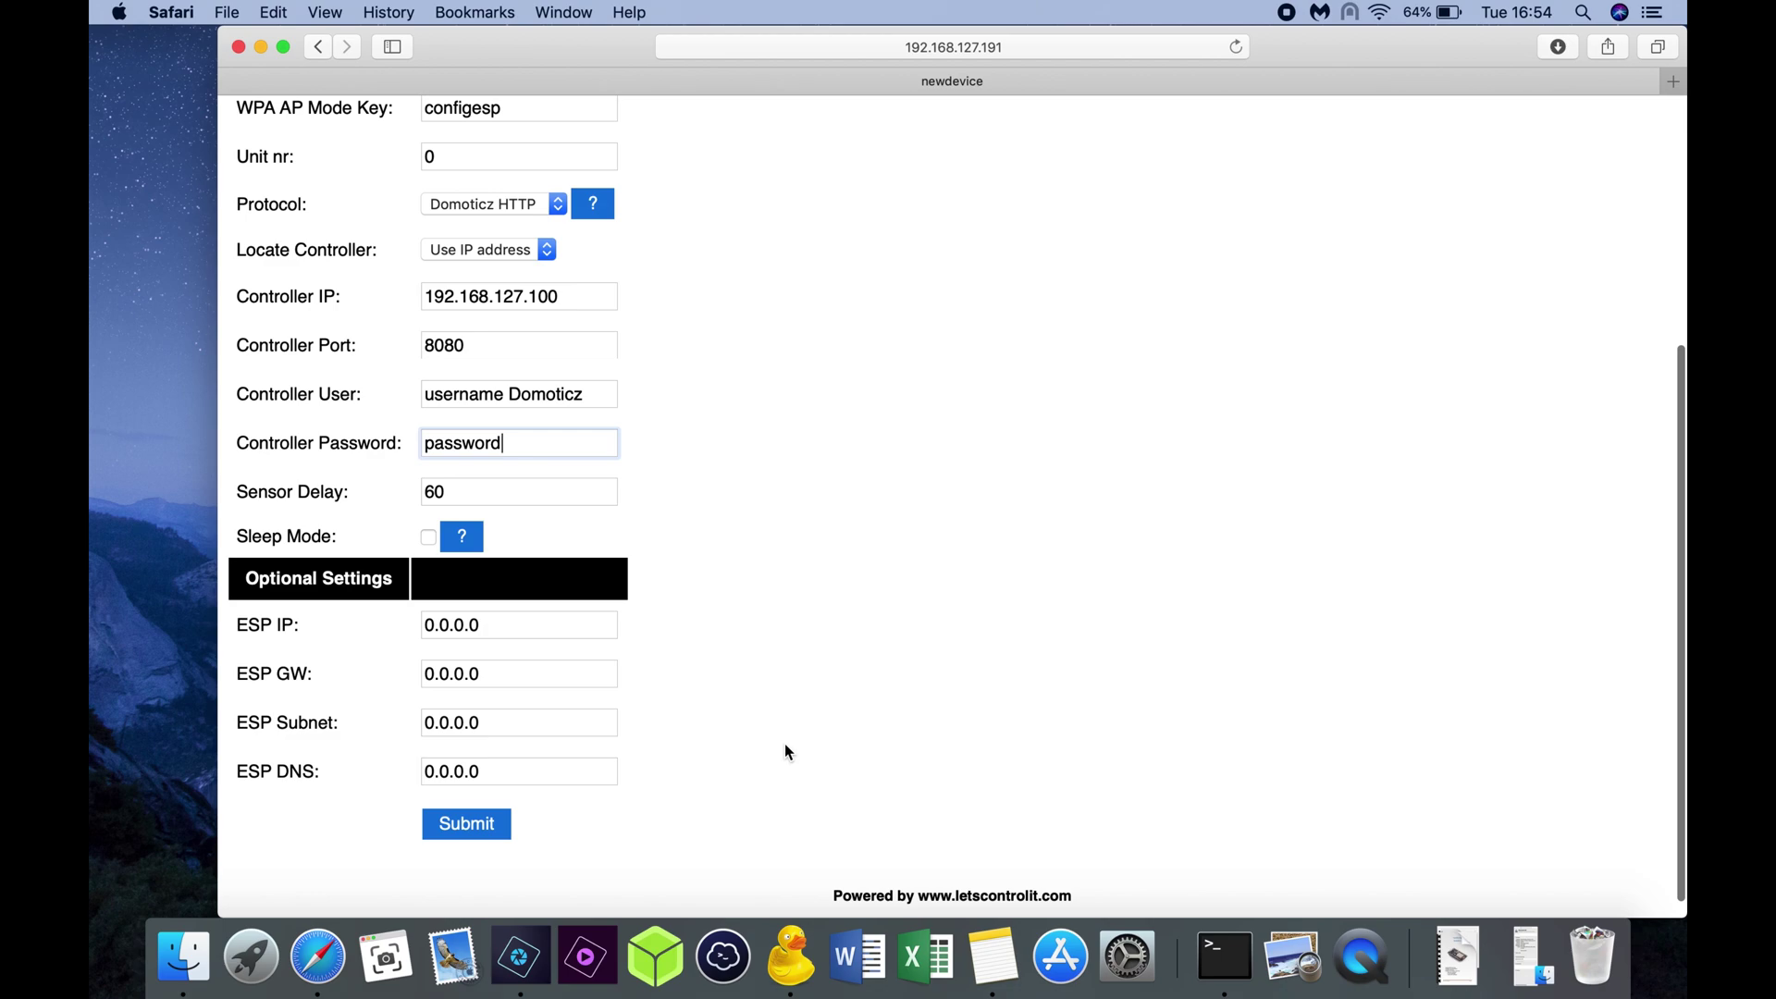
{"action": "key", "text": "Return"}
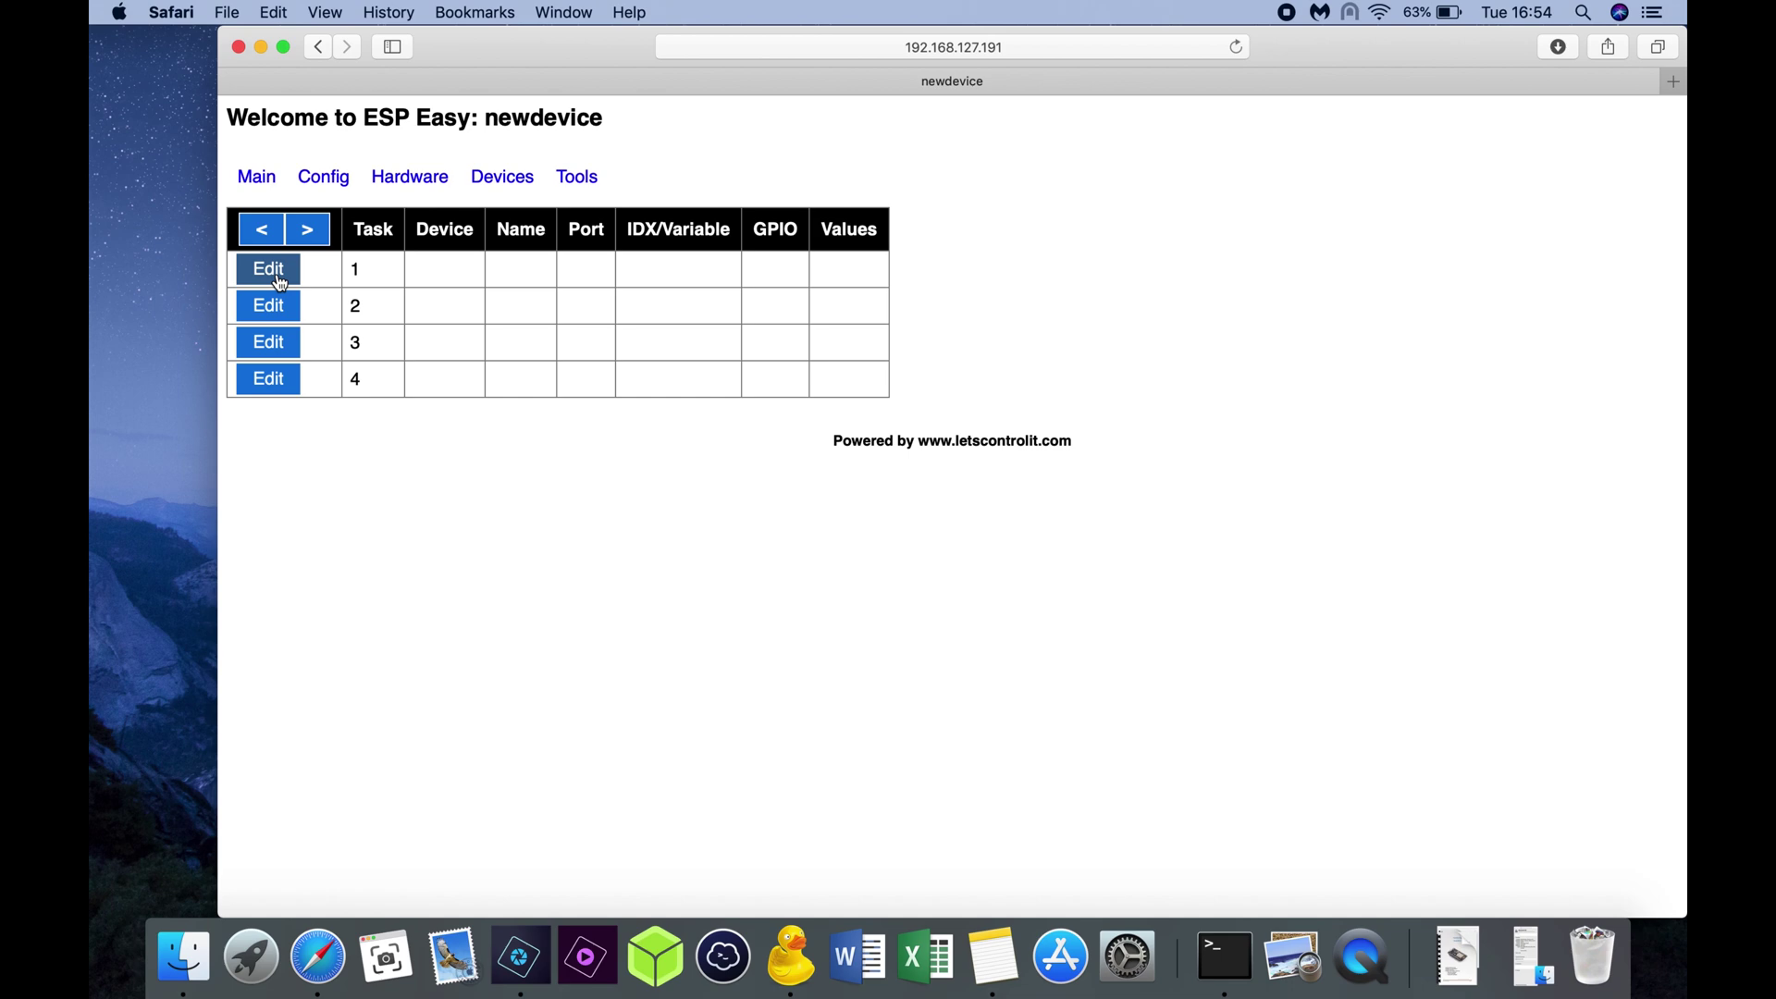
Make task 1 a Serial Server device named Opentherm.
{"action": "left_click", "coordinate": [269, 270]}
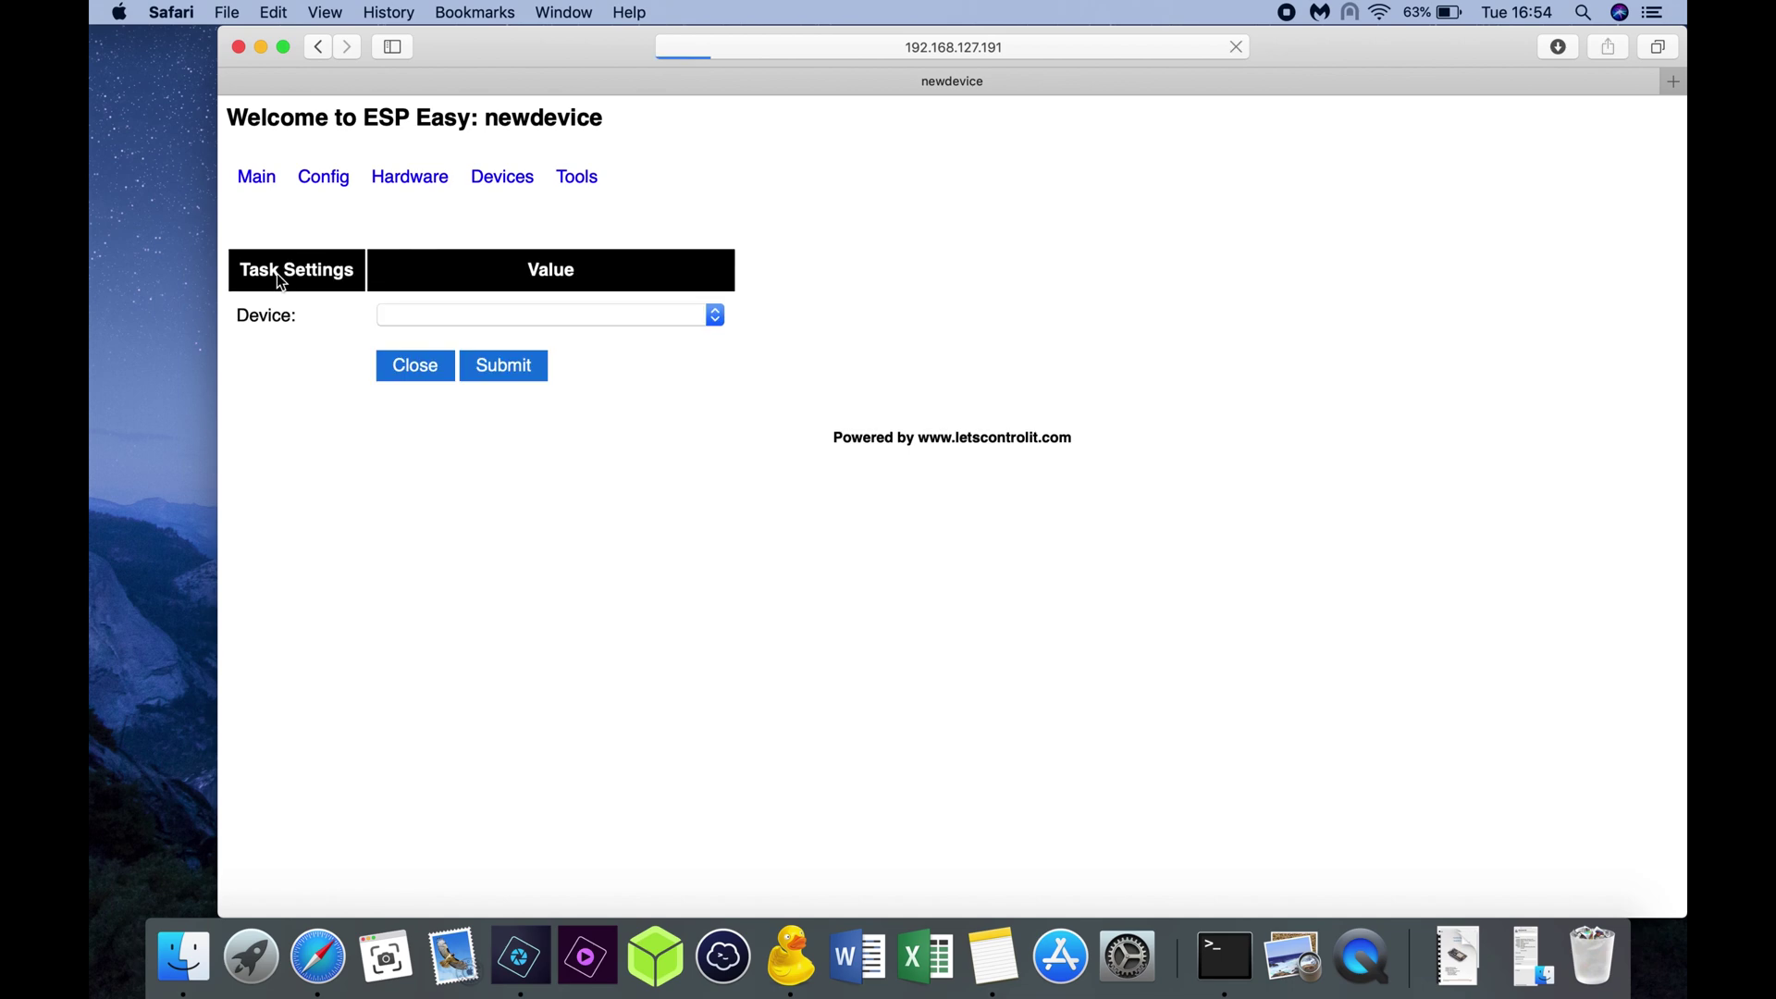
{"action": "left_click", "coordinate": [716, 320]}
{"action": "left_click", "coordinate": [718, 319]}
{"action": "left_click", "coordinate": [719, 324]}
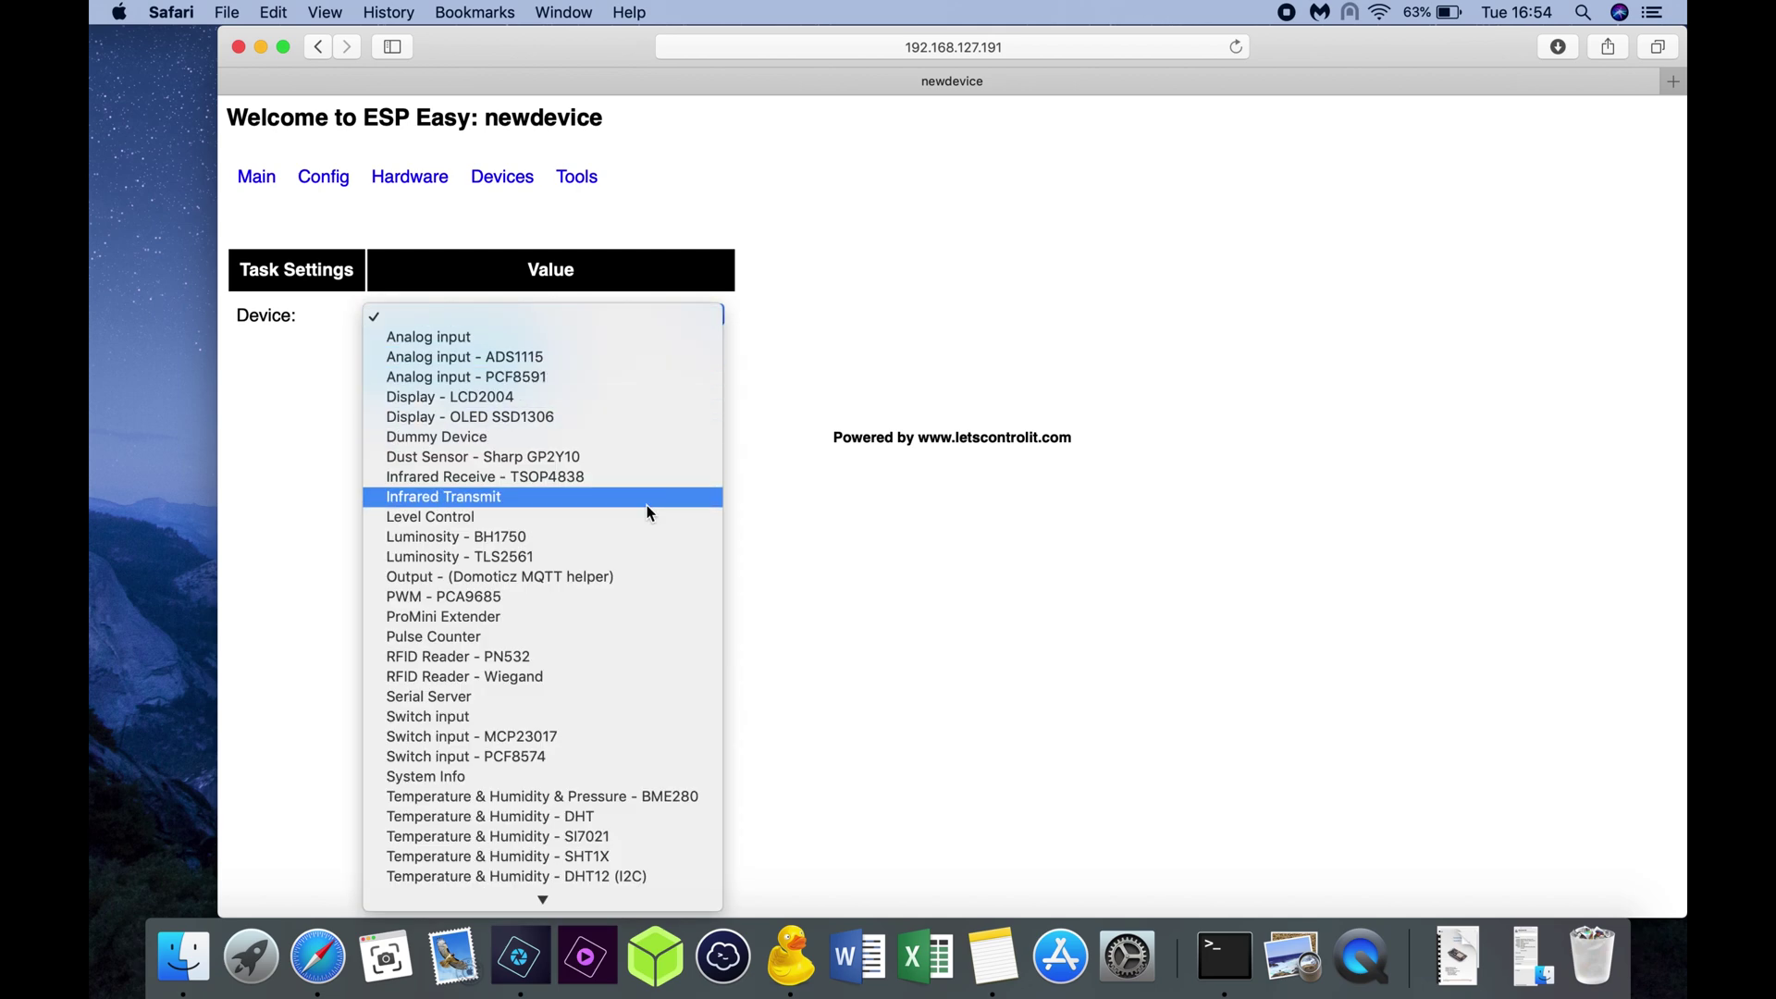
{"action": "left_click", "coordinate": [587, 696]}
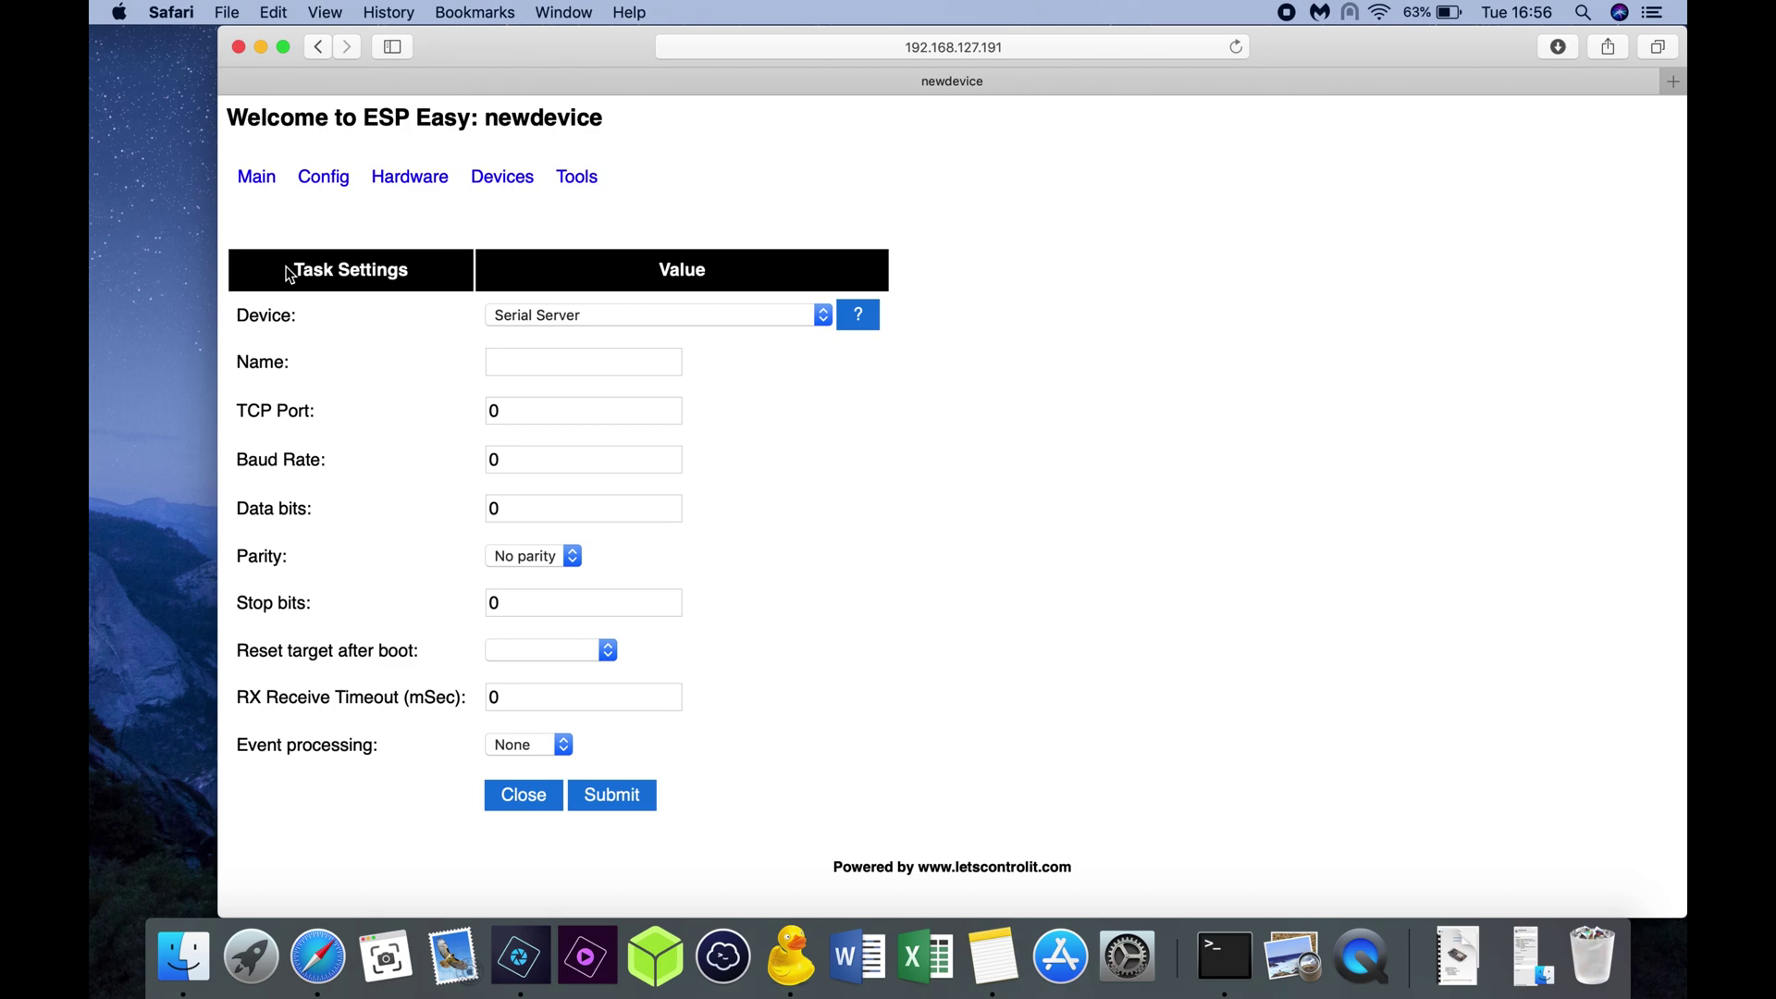
{"action": "left_click", "coordinate": [749, 323]}
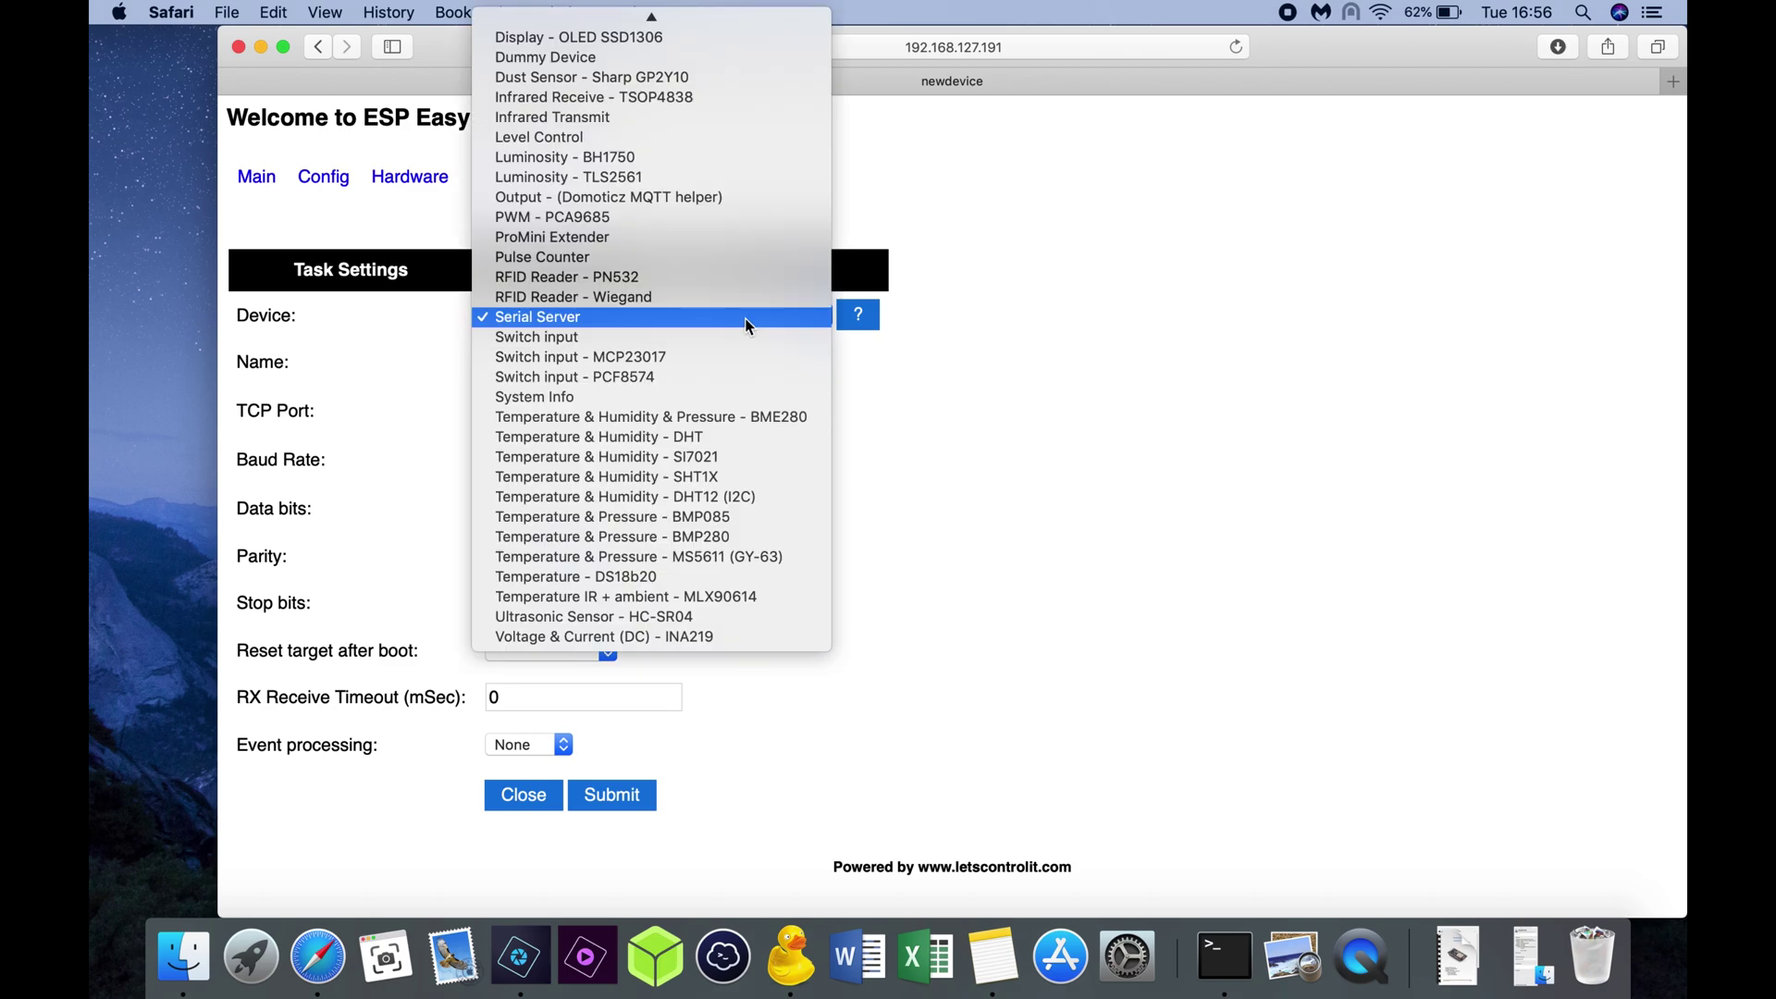
{"action": "left_click", "coordinate": [750, 323]}
{"action": "left_click", "coordinate": [576, 363]}
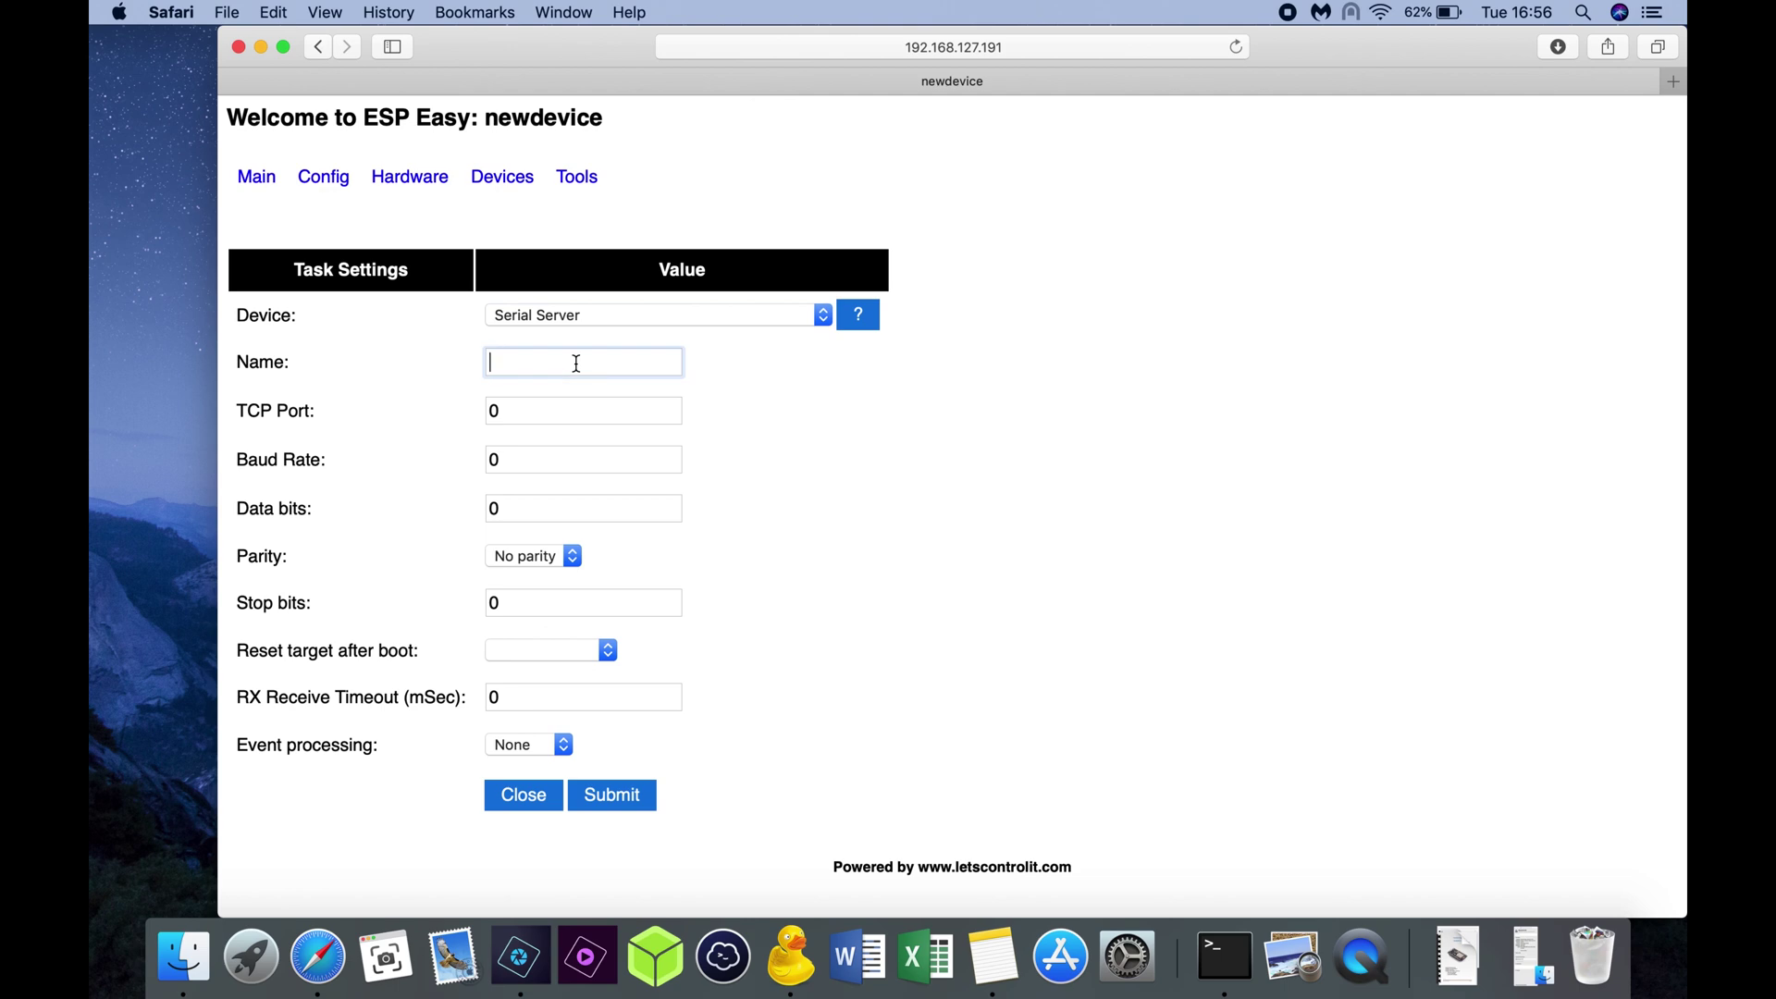
{"action": "type", "text": "Opentherm"}
Set TCP port 6638, baud rate 9600, 8 data bits and 1 stop bit.
{"action": "key", "text": "Tab"}
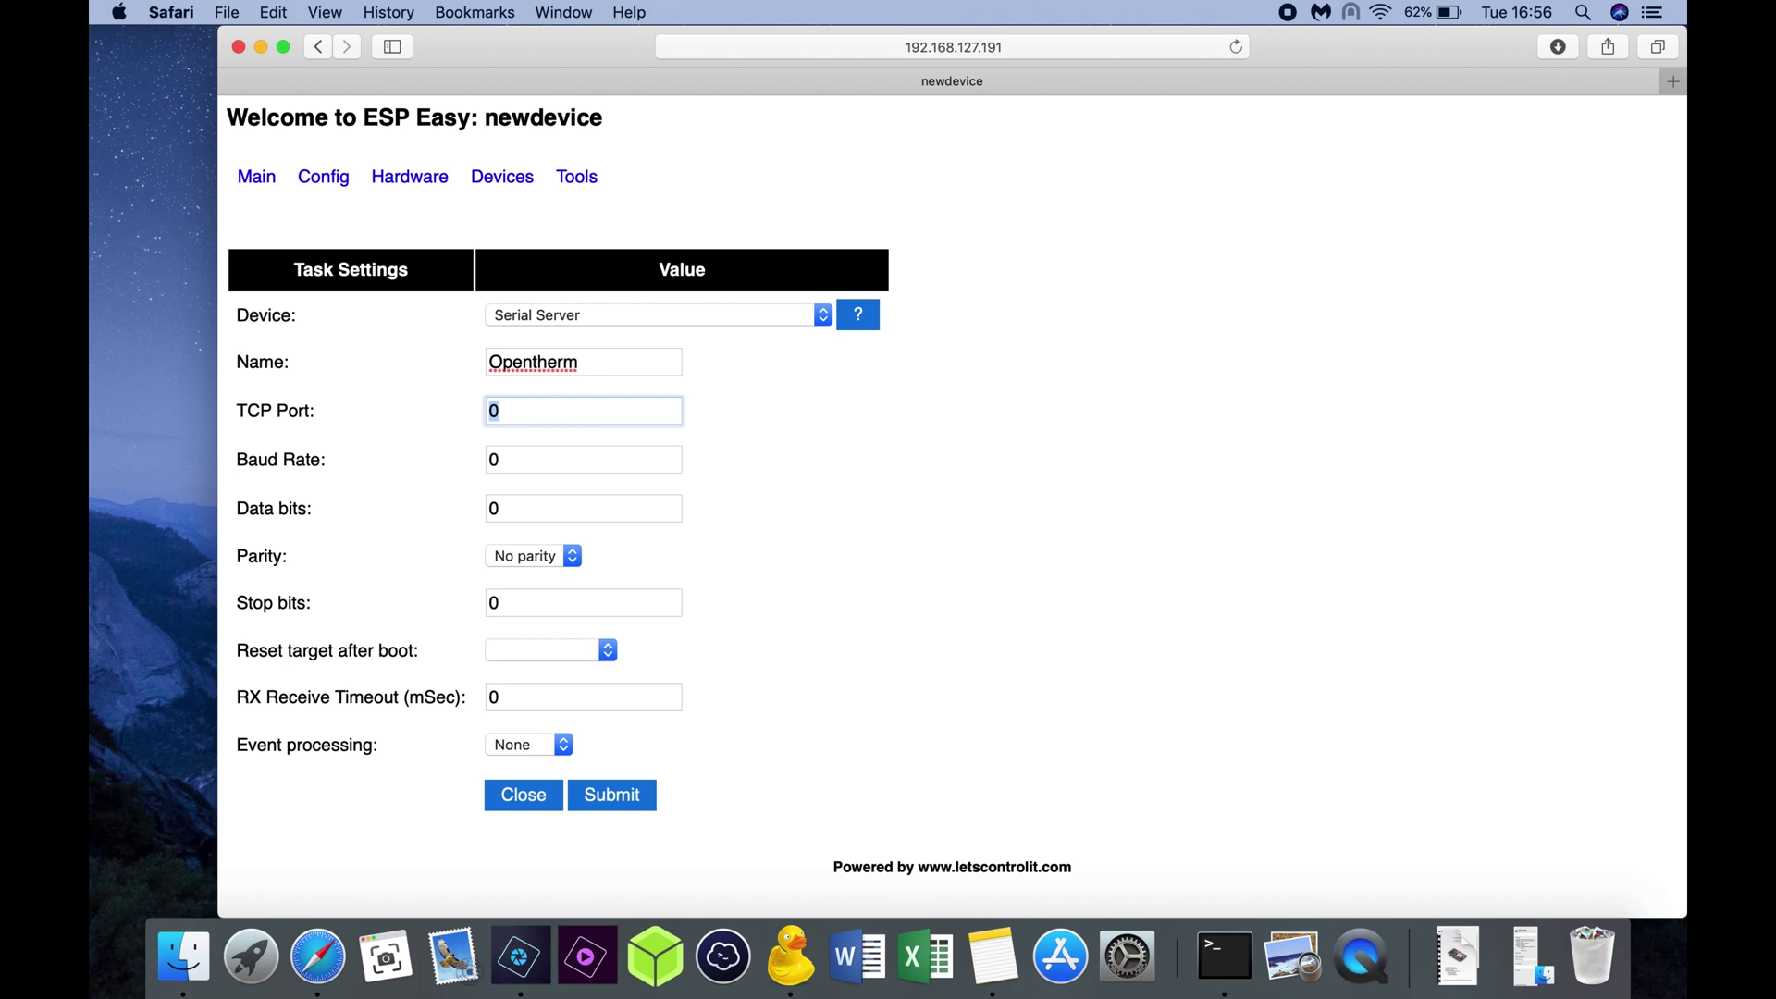
{"action": "type", "text": "6638"}
{"action": "key", "text": "Tab"}
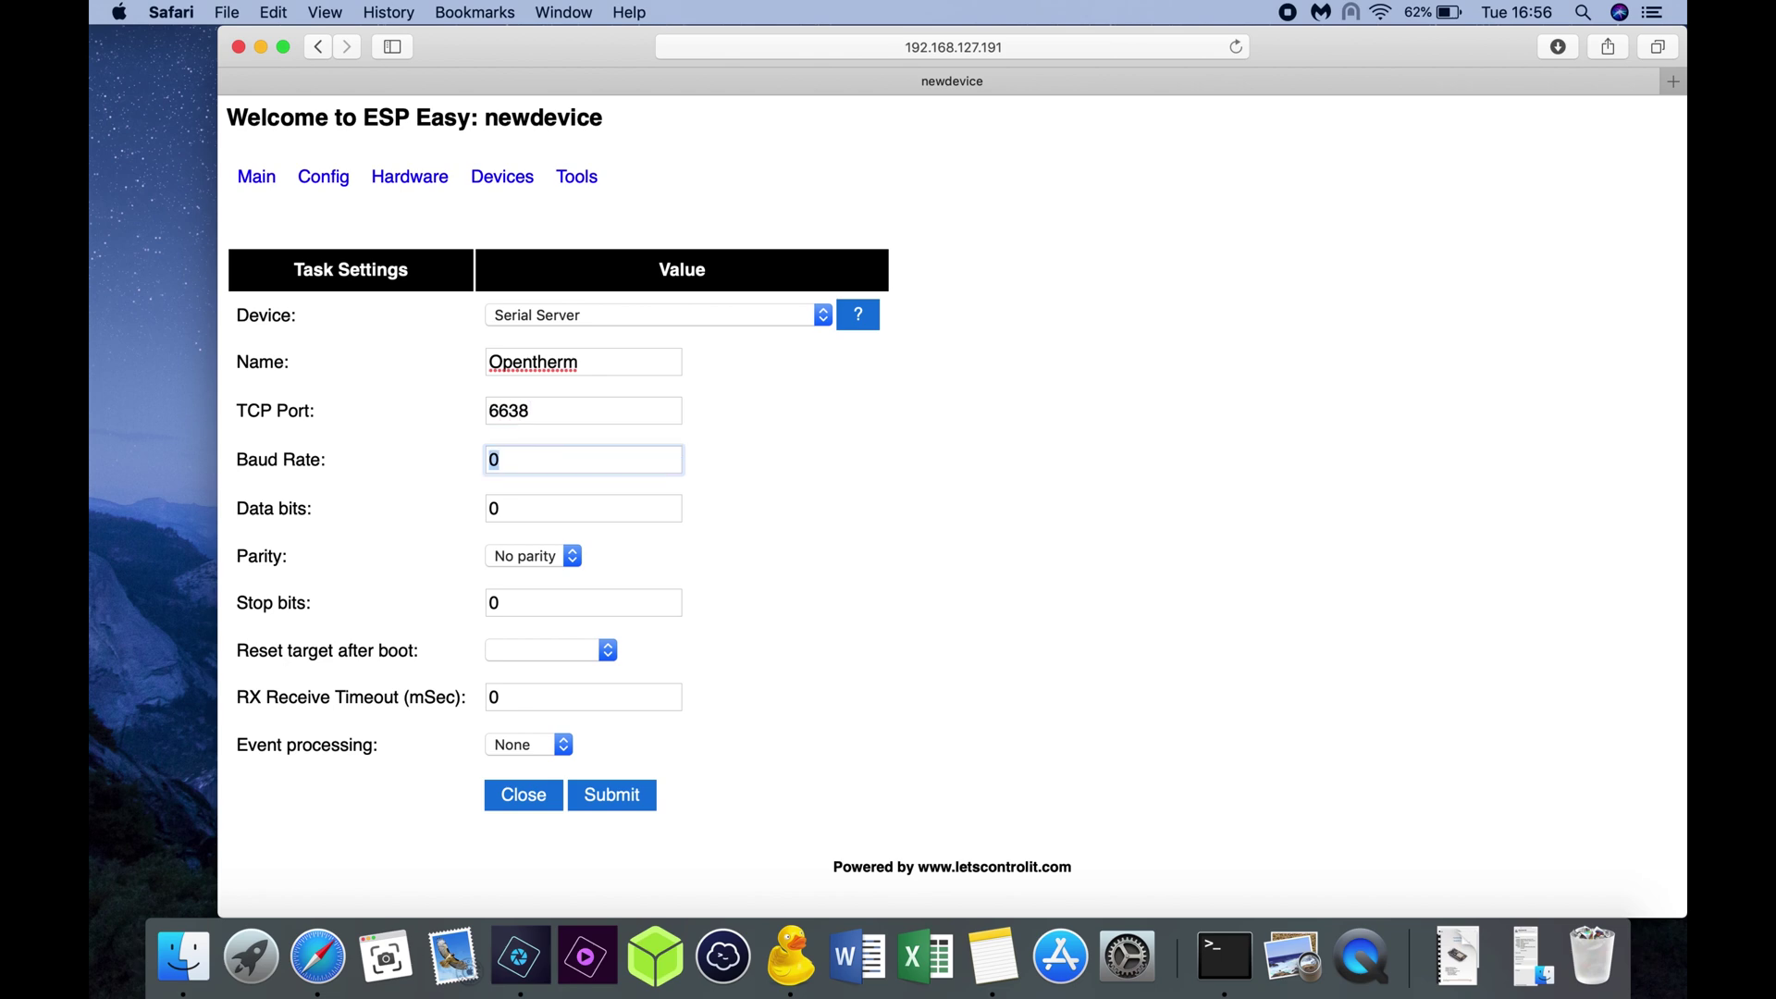
{"action": "type", "text": "9600"}
{"action": "key", "text": "Tab"}
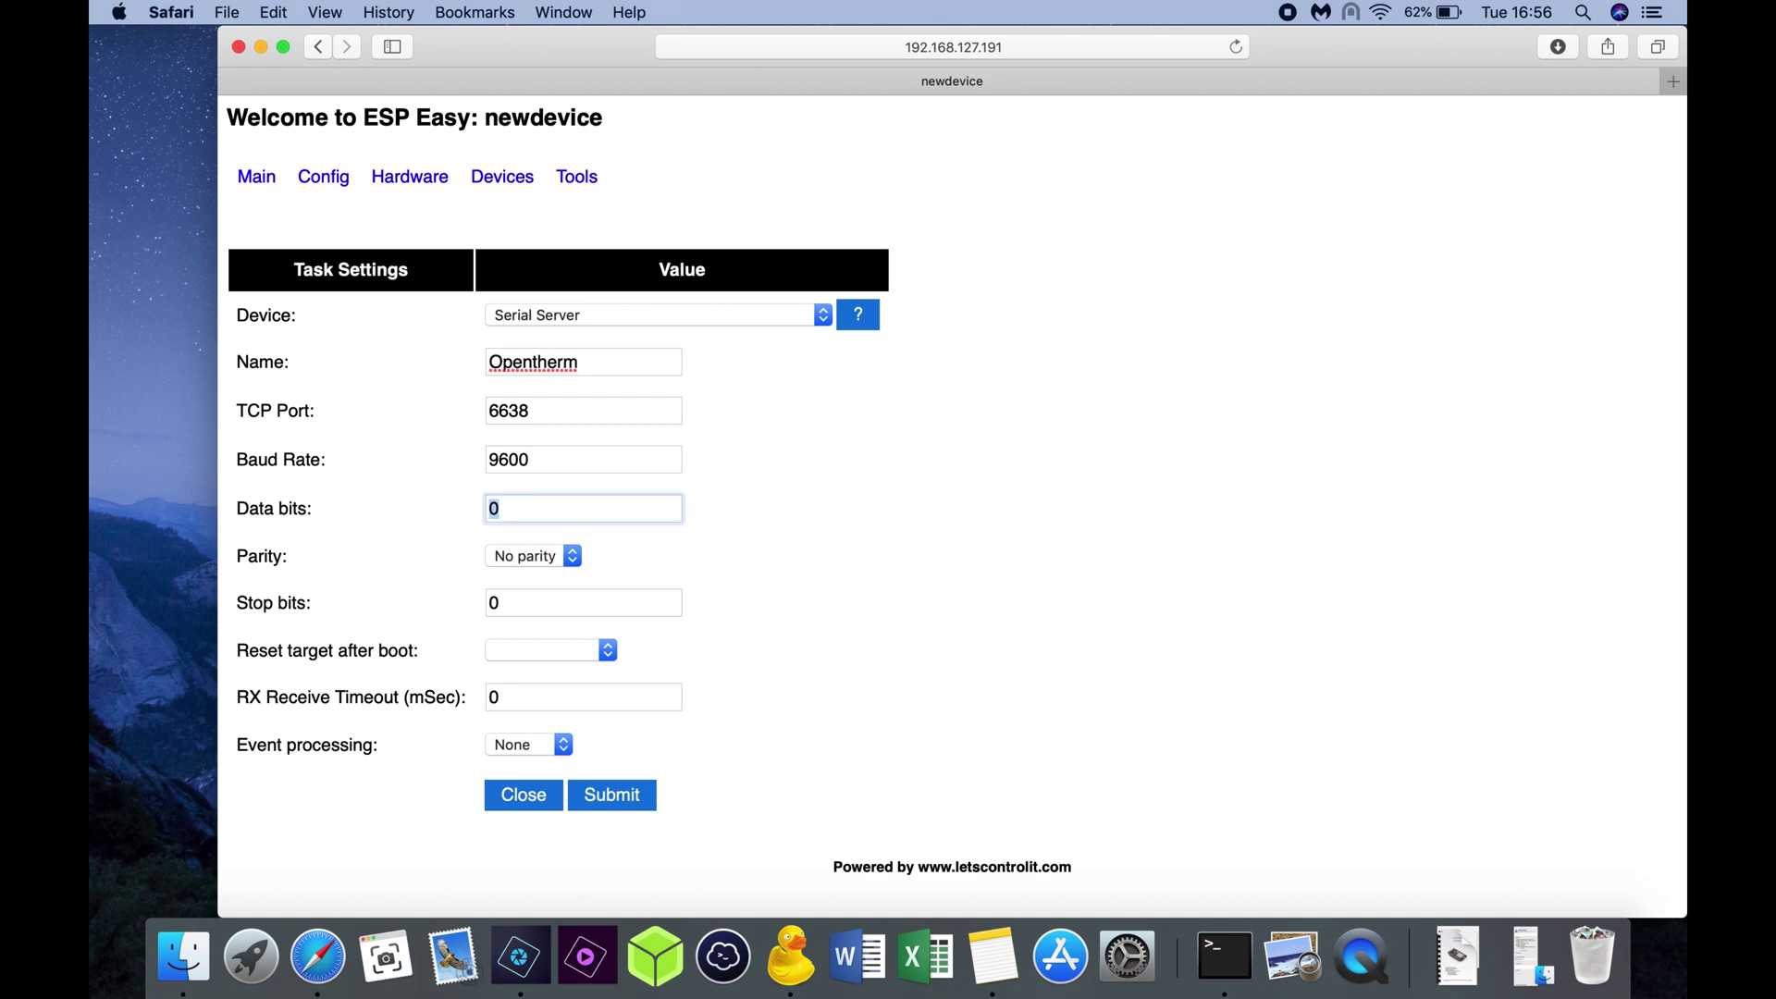
{"action": "type", "text": "8"}
{"action": "key", "text": "Tab"}
{"action": "key", "text": "Tab"}
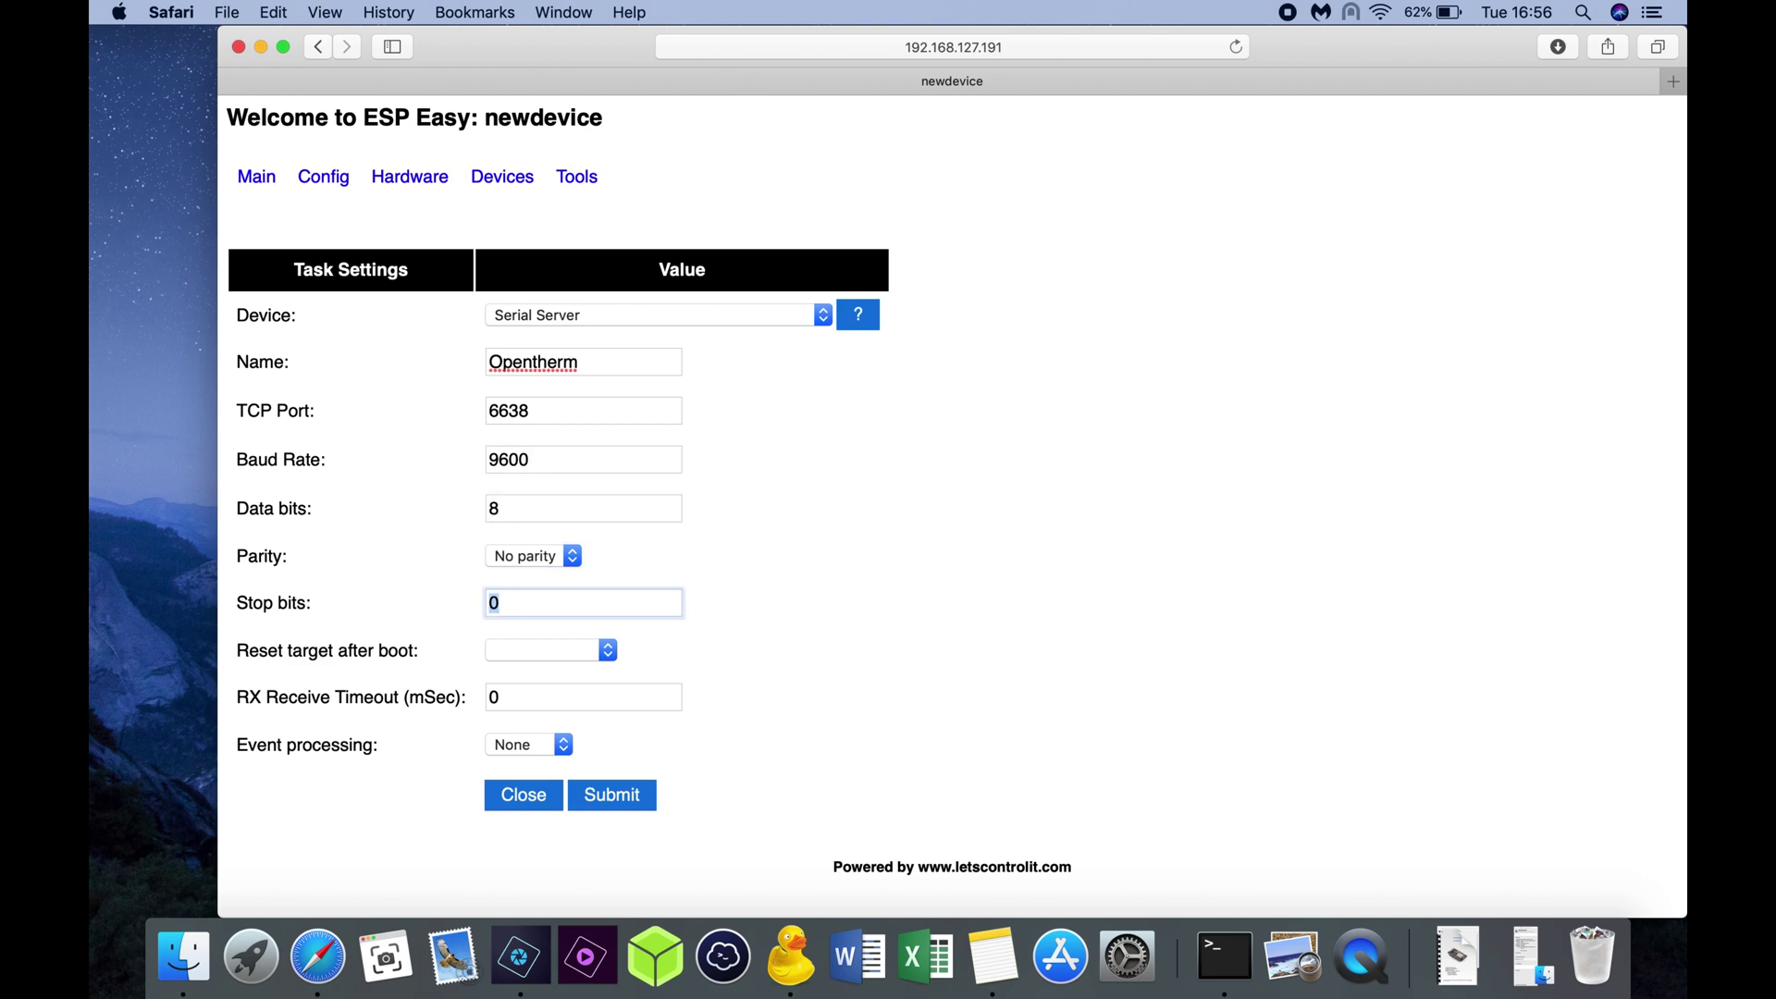
{"action": "type", "text": "1"}
{"action": "key", "text": "Tab"}
Choose GPIO-14 (D5) as the reset target and submit the serial server task.
{"action": "left_click", "coordinate": [608, 652]}
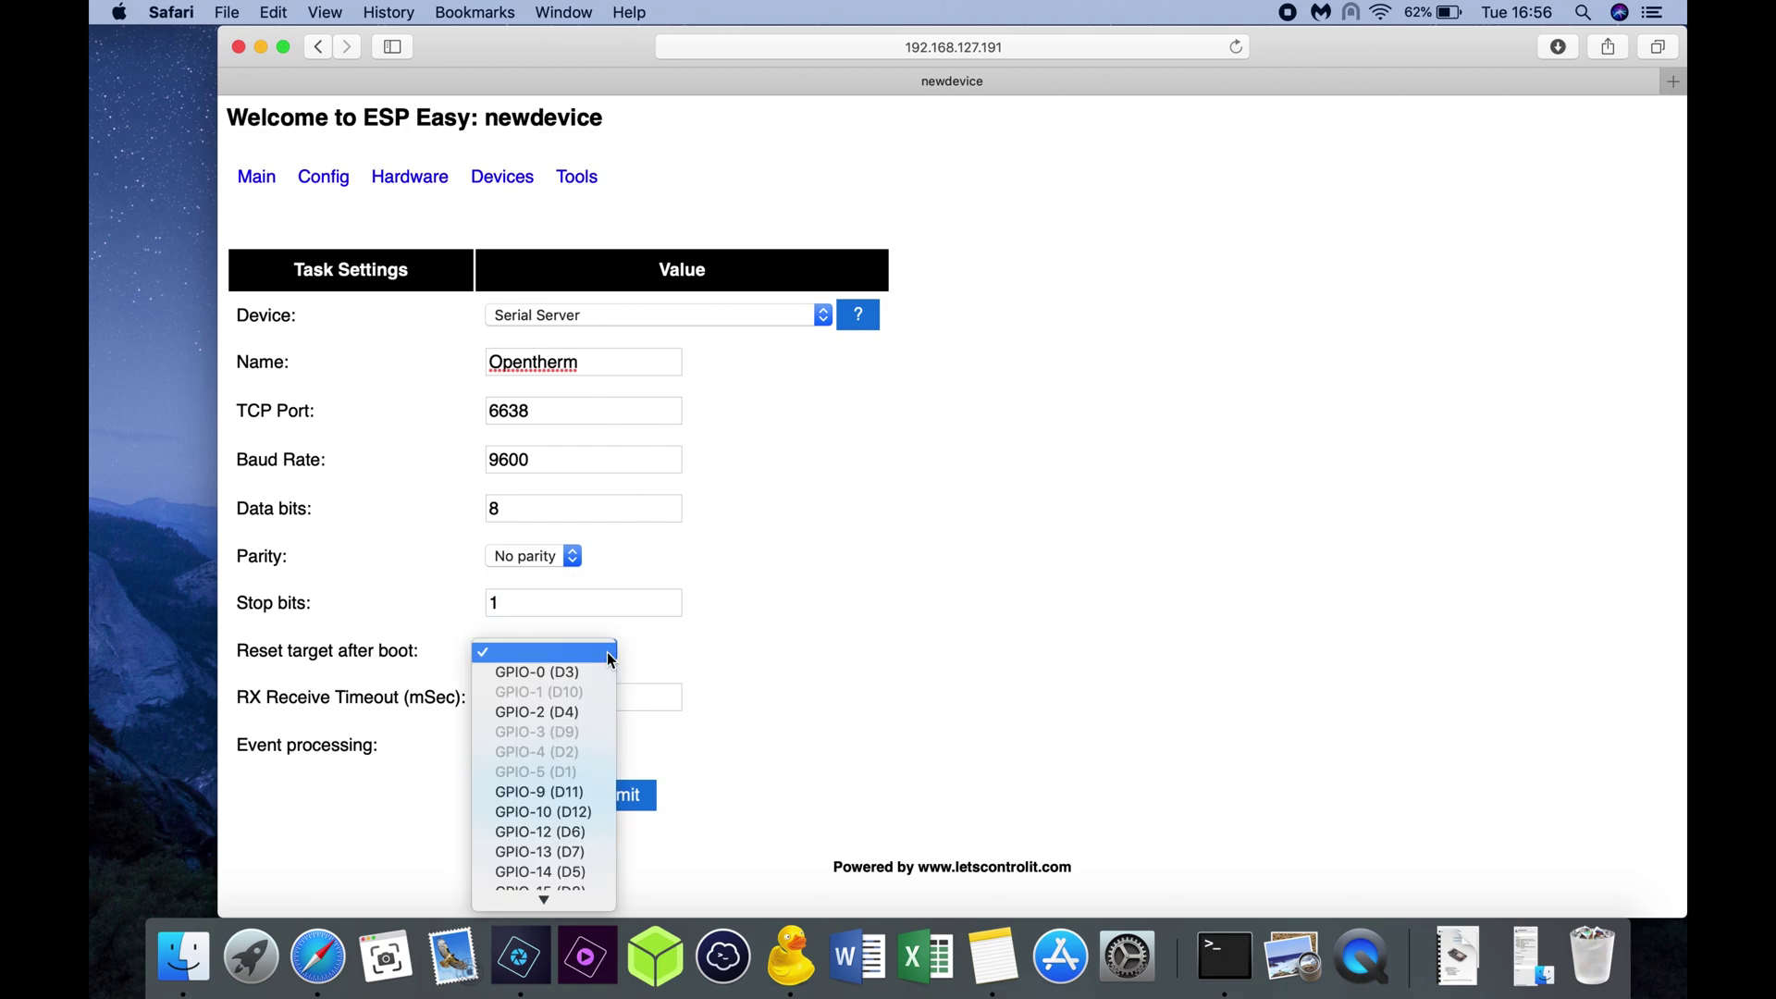
{"action": "left_click", "coordinate": [555, 873]}
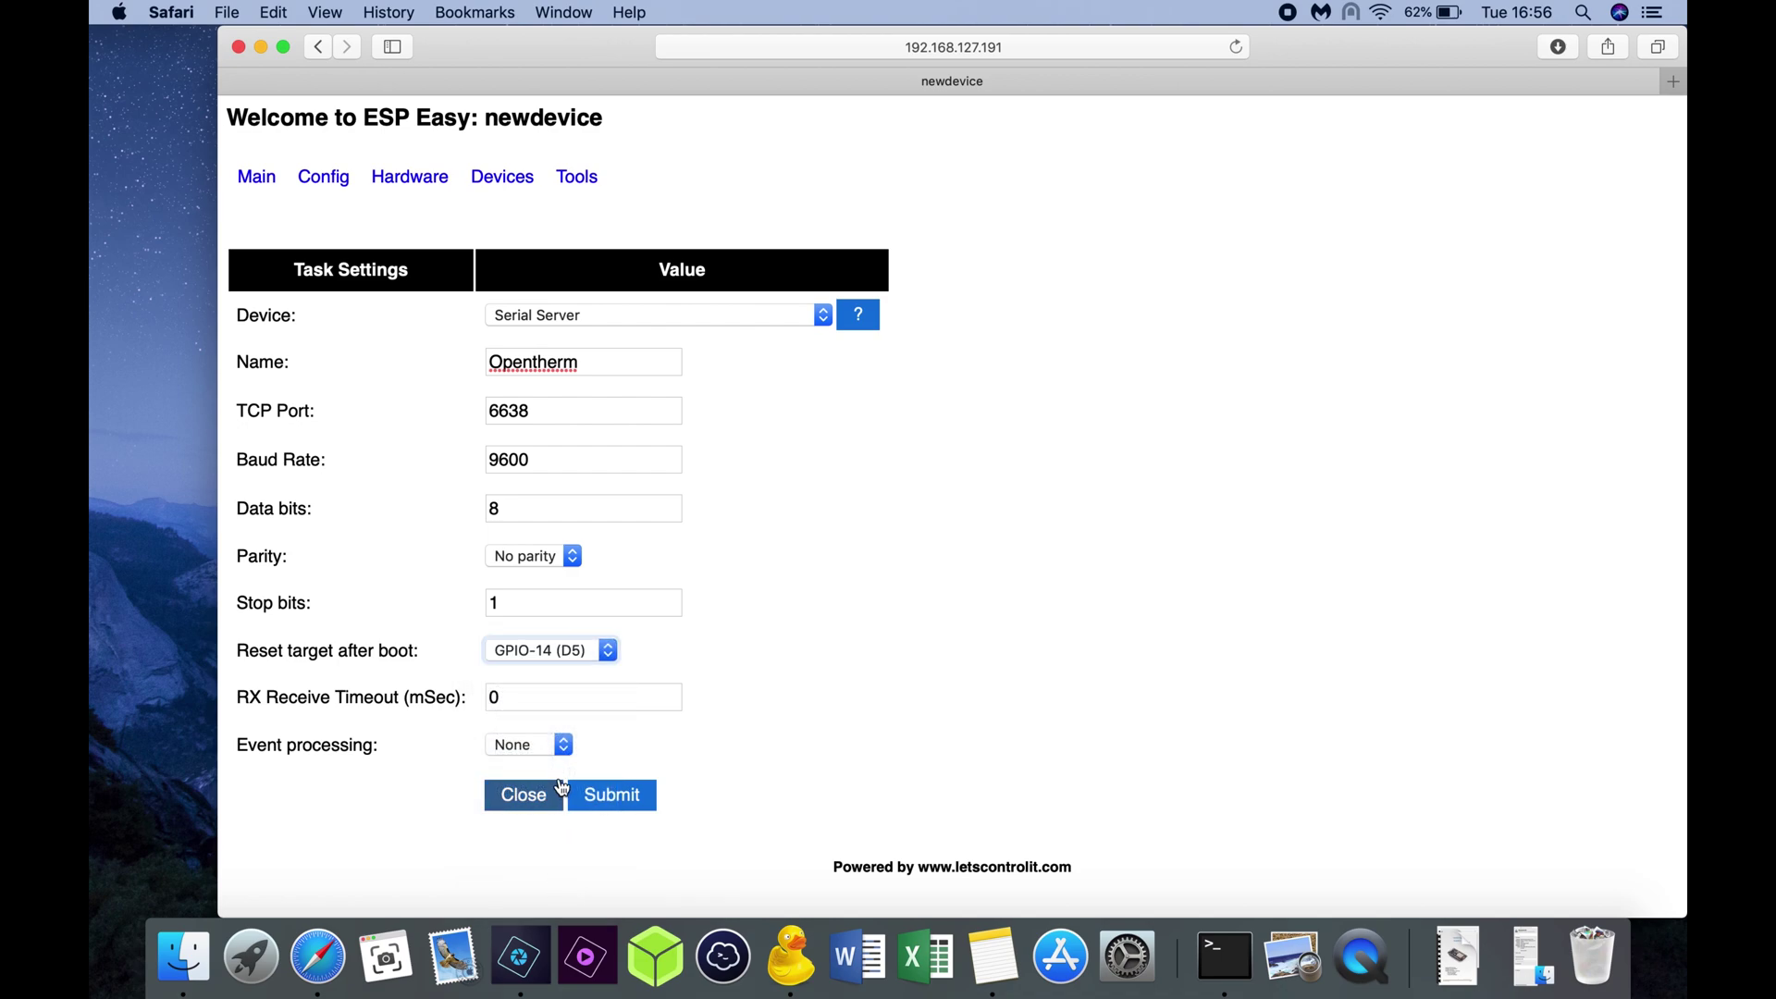
{"action": "left_click", "coordinate": [609, 801]}
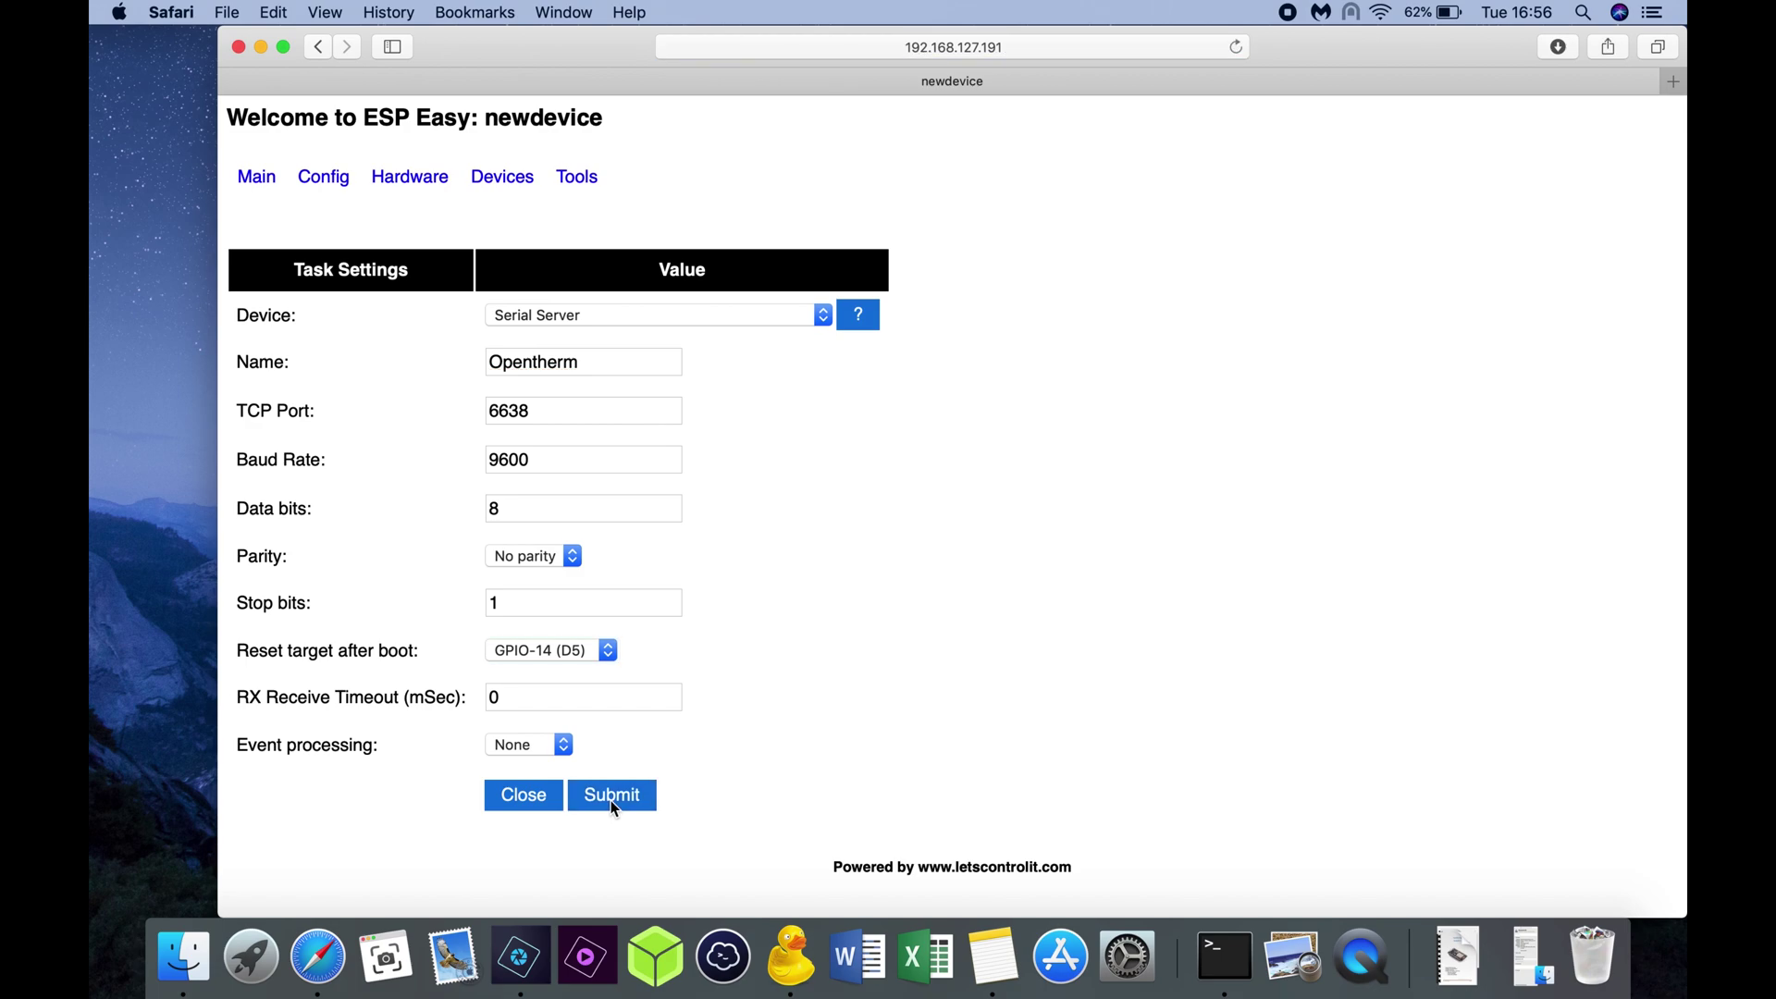
{"action": "left_click", "coordinate": [535, 180]}
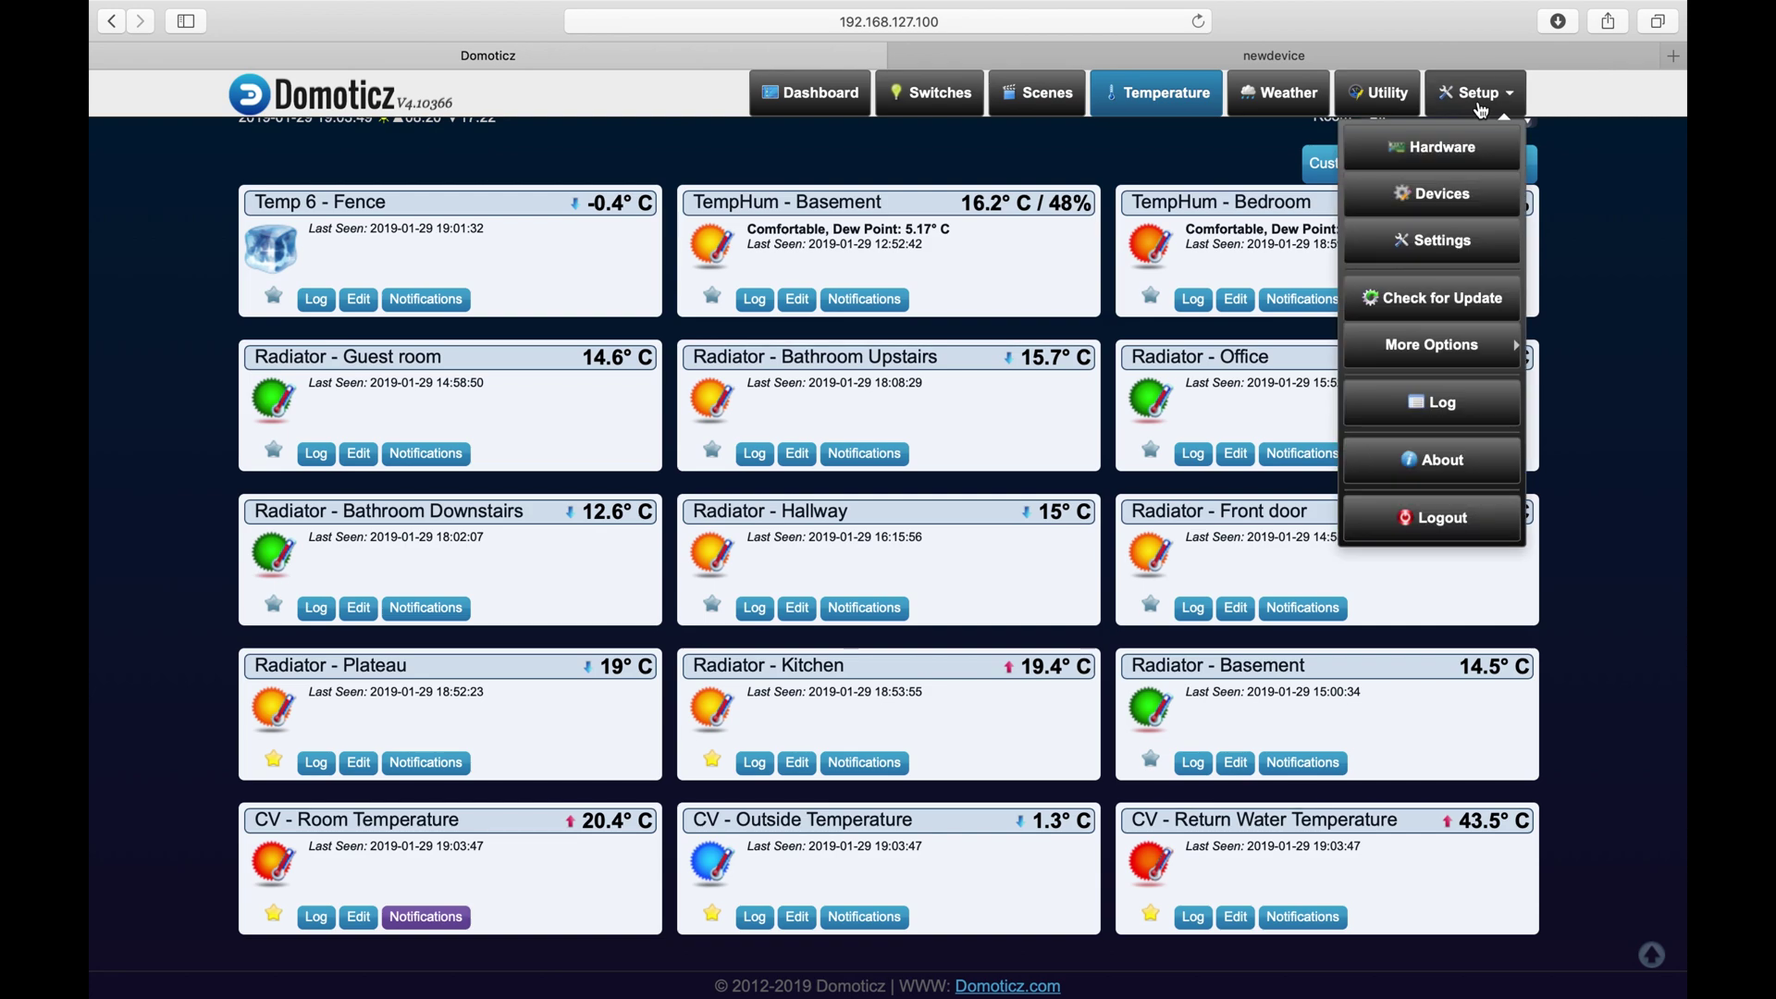
Add new Domoticz hardware of type OpenTherm Gateway with LAN interface.
{"action": "mouse_move", "coordinate": [1481, 110]}
{"action": "left_click", "coordinate": [1457, 146]}
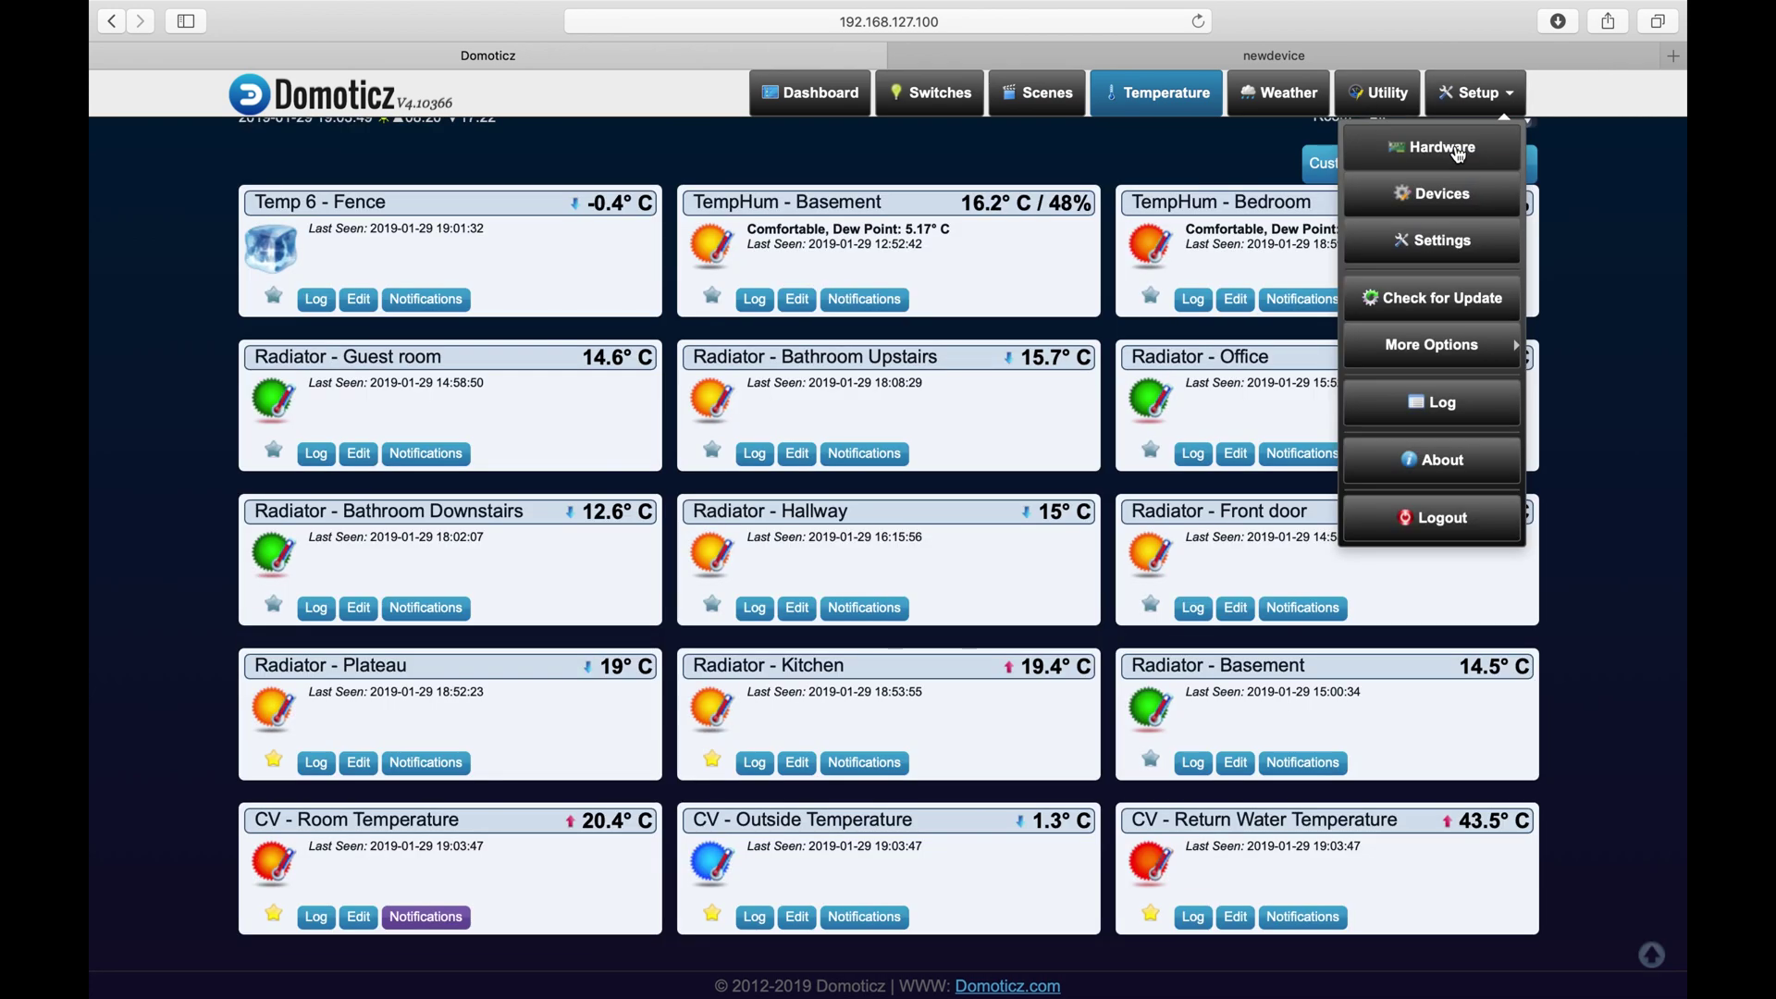
{"action": "left_click", "coordinate": [1457, 146]}
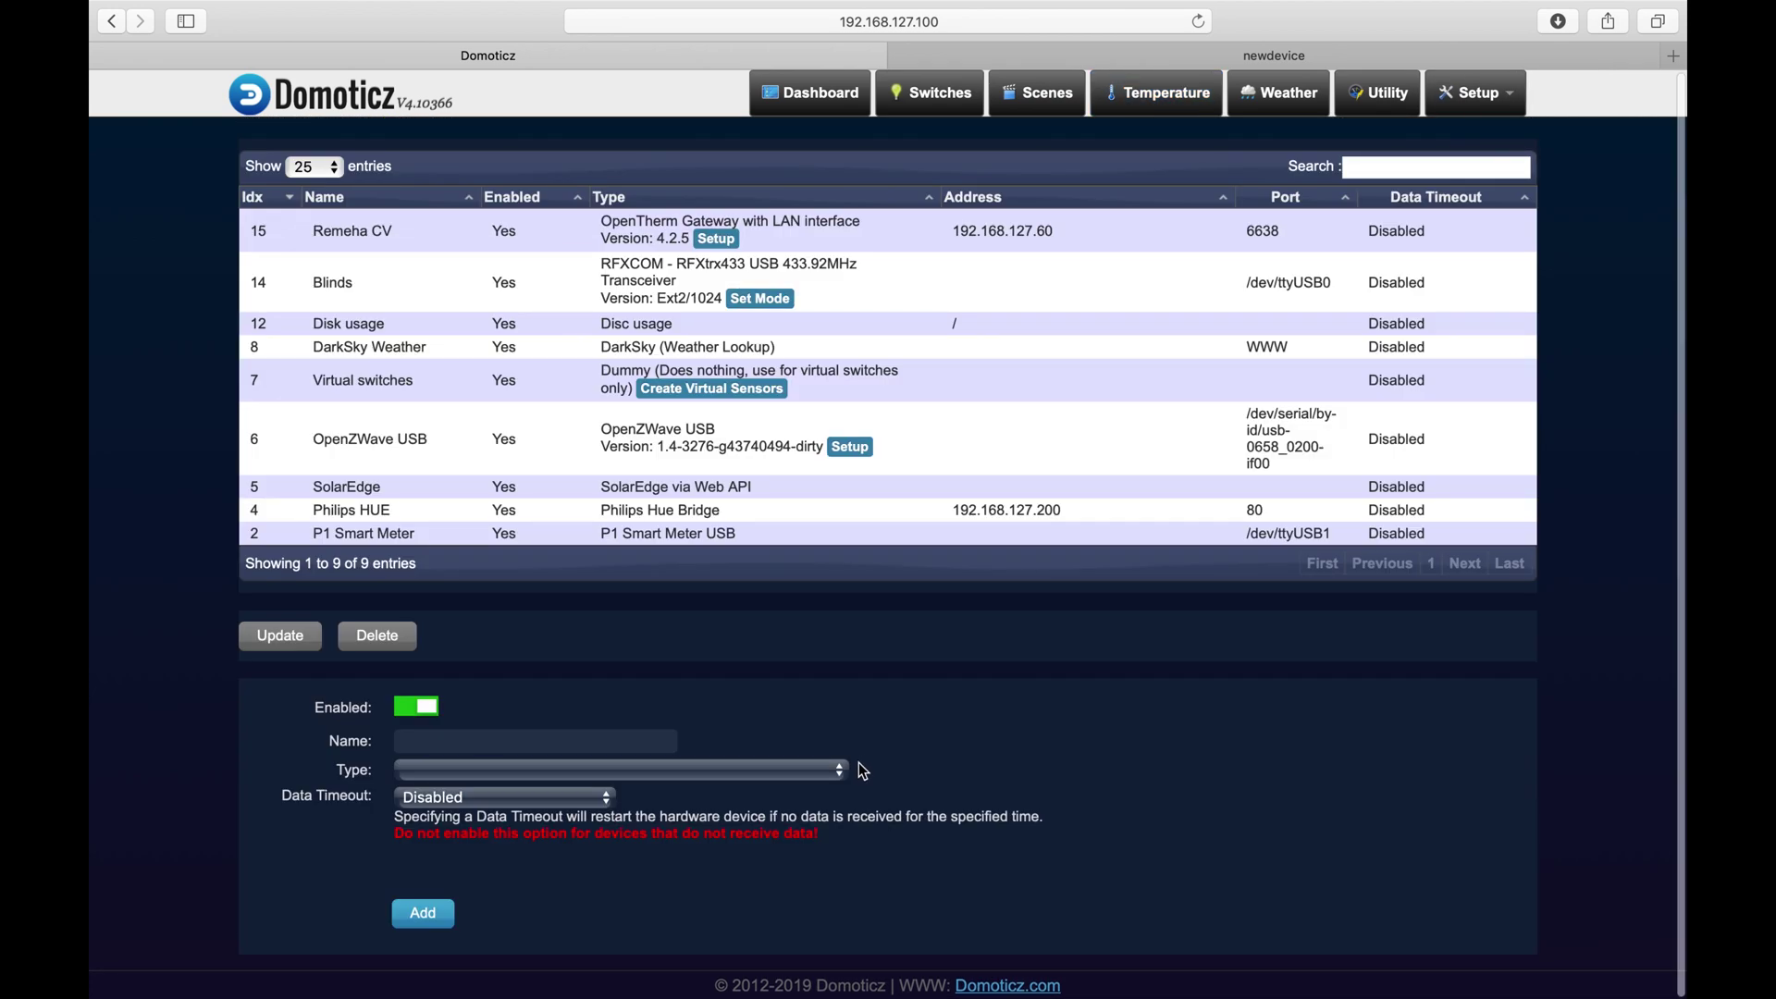
{"action": "left_click", "coordinate": [795, 770]}
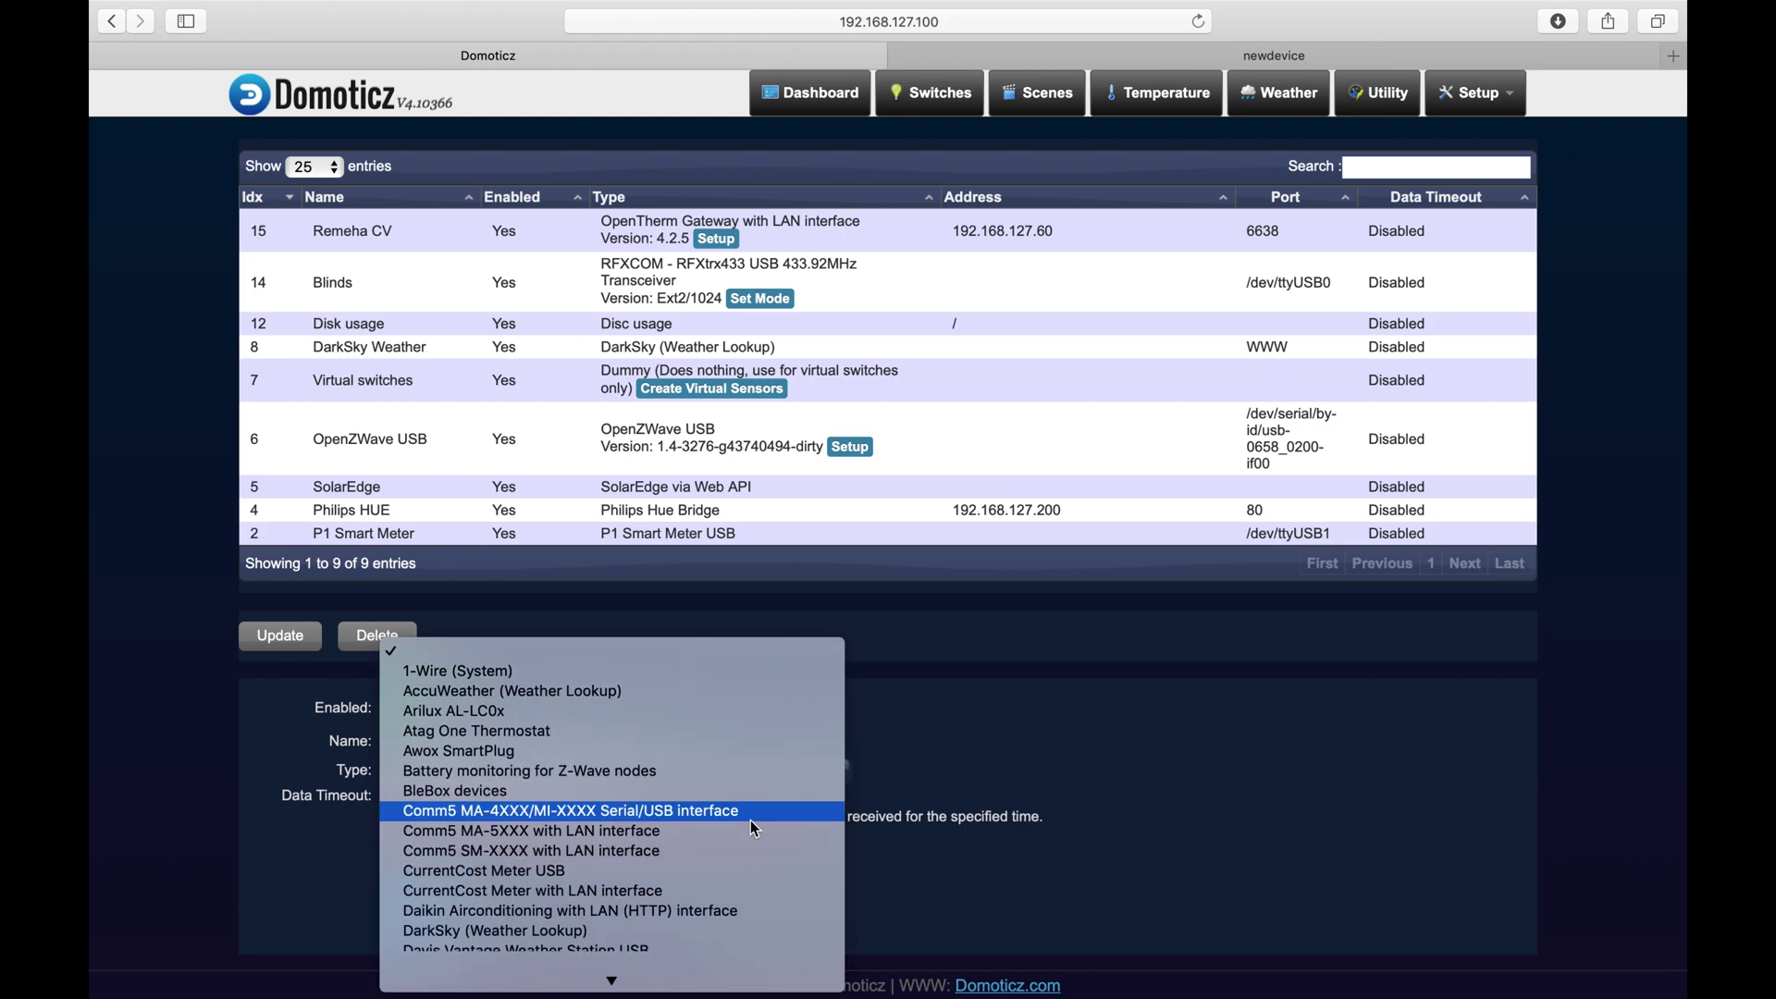
{"action": "scroll", "coordinate": [747, 812], "scroll_direction": "down", "scroll_amount": 15}
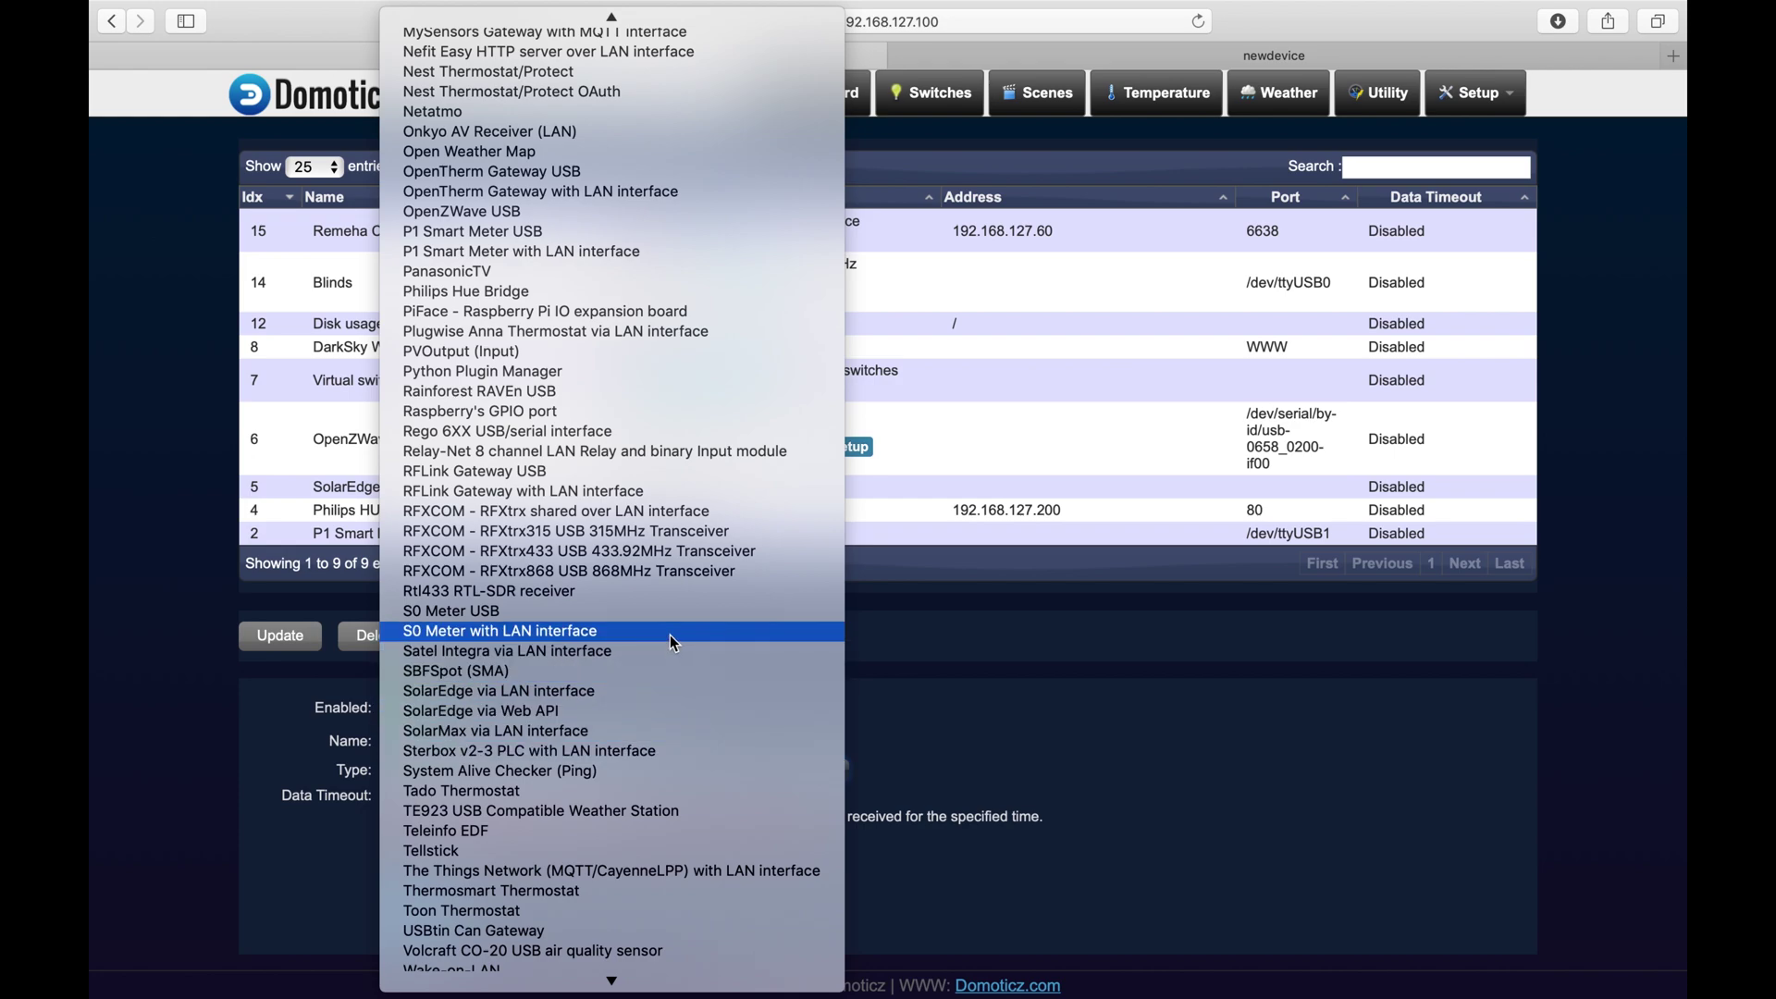
{"action": "scroll", "coordinate": [647, 574], "scroll_direction": "up", "scroll_amount": 5}
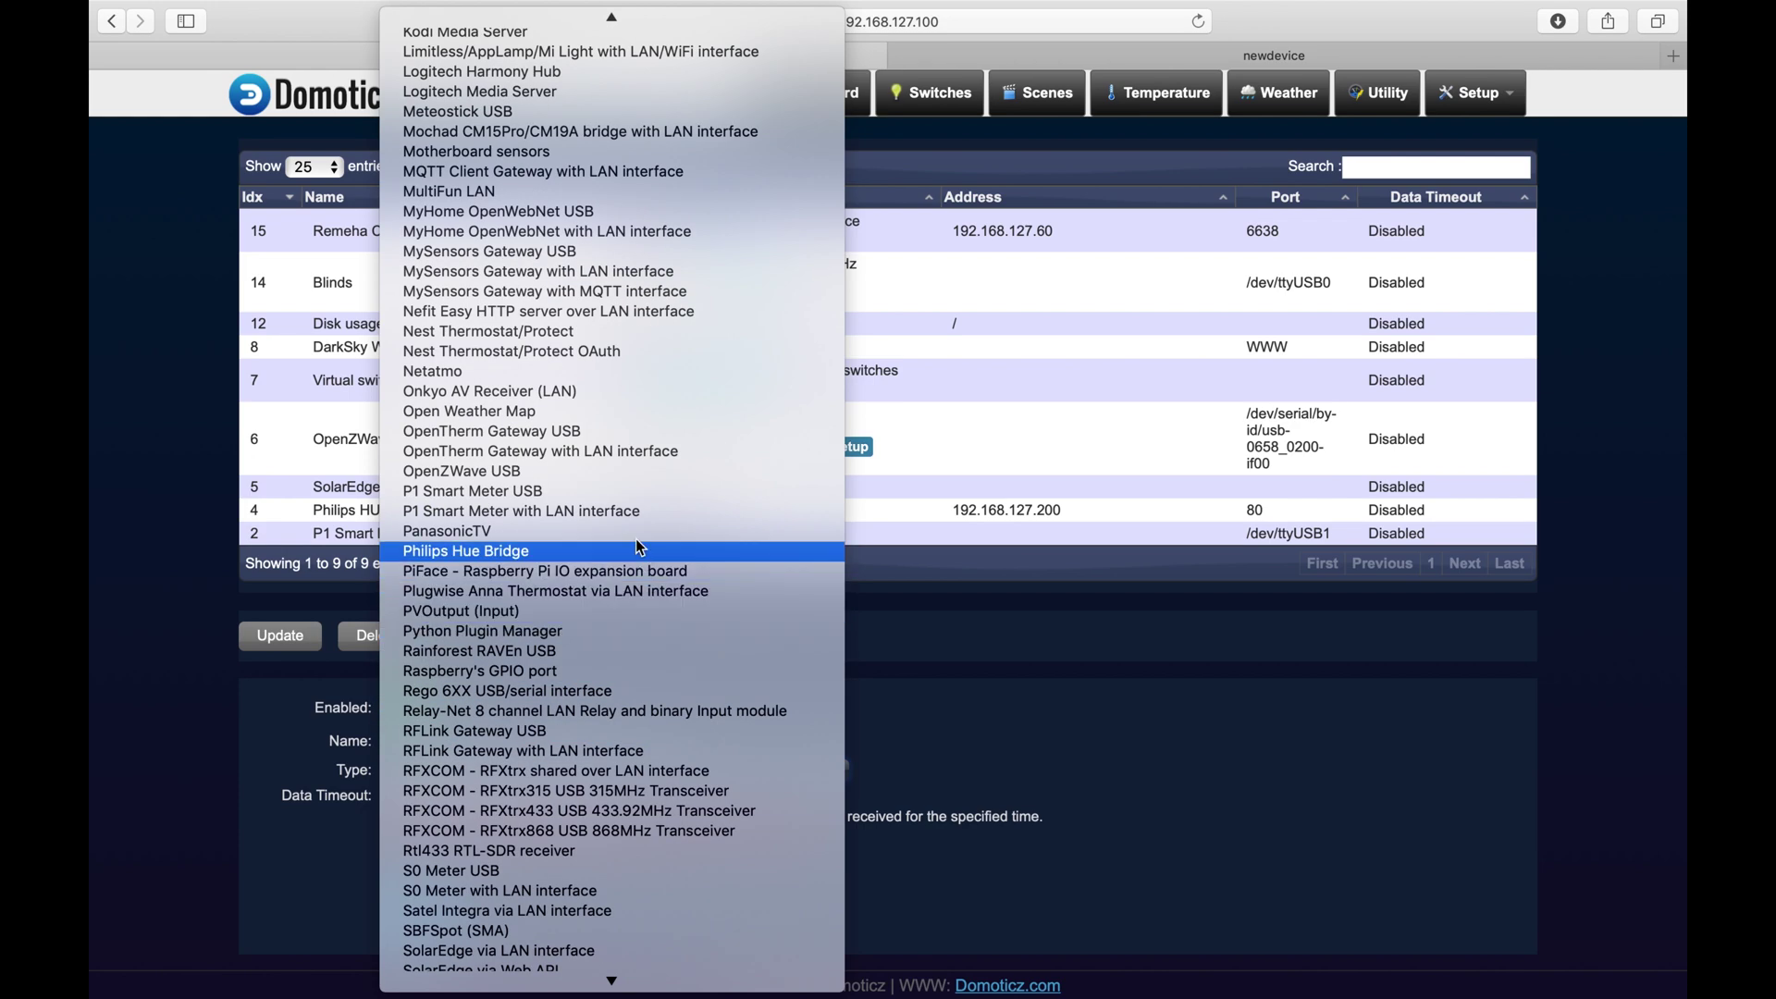
{"action": "left_click", "coordinate": [608, 458]}
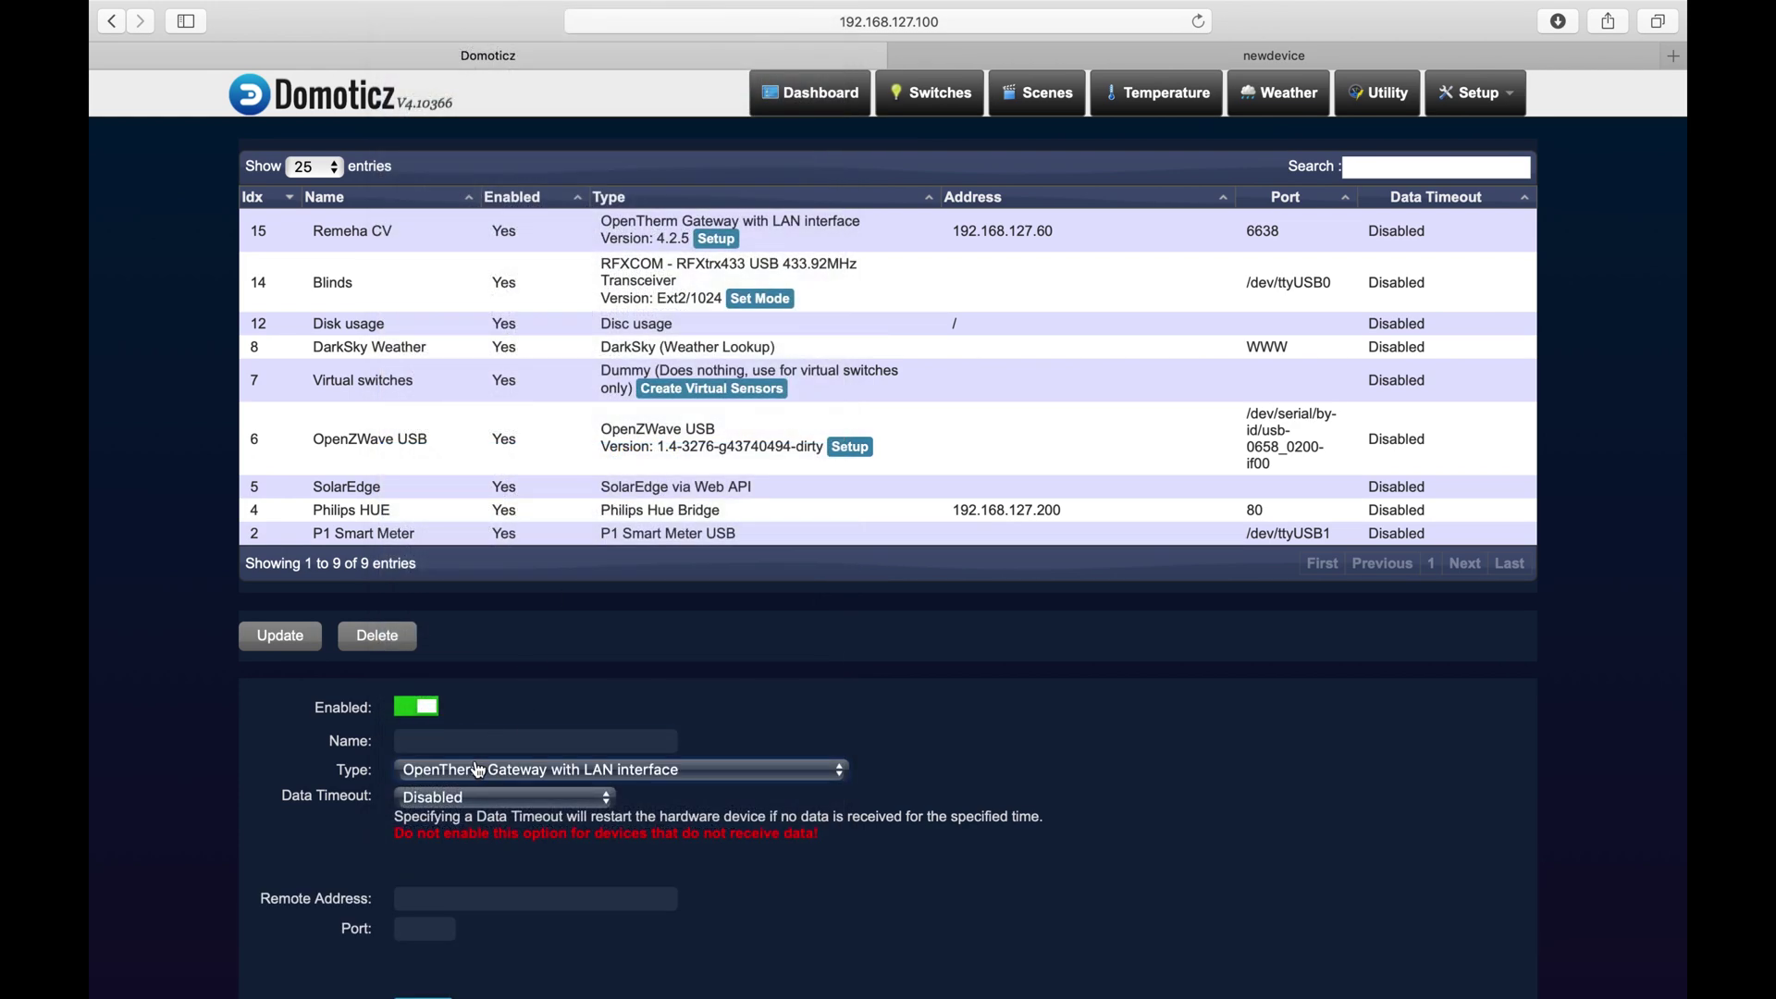
{"action": "left_click", "coordinate": [469, 743]}
Enter name Remeha, remote address 192.168.127.192 and port 6638 for the new gateway.
{"action": "type", "text": "R"}
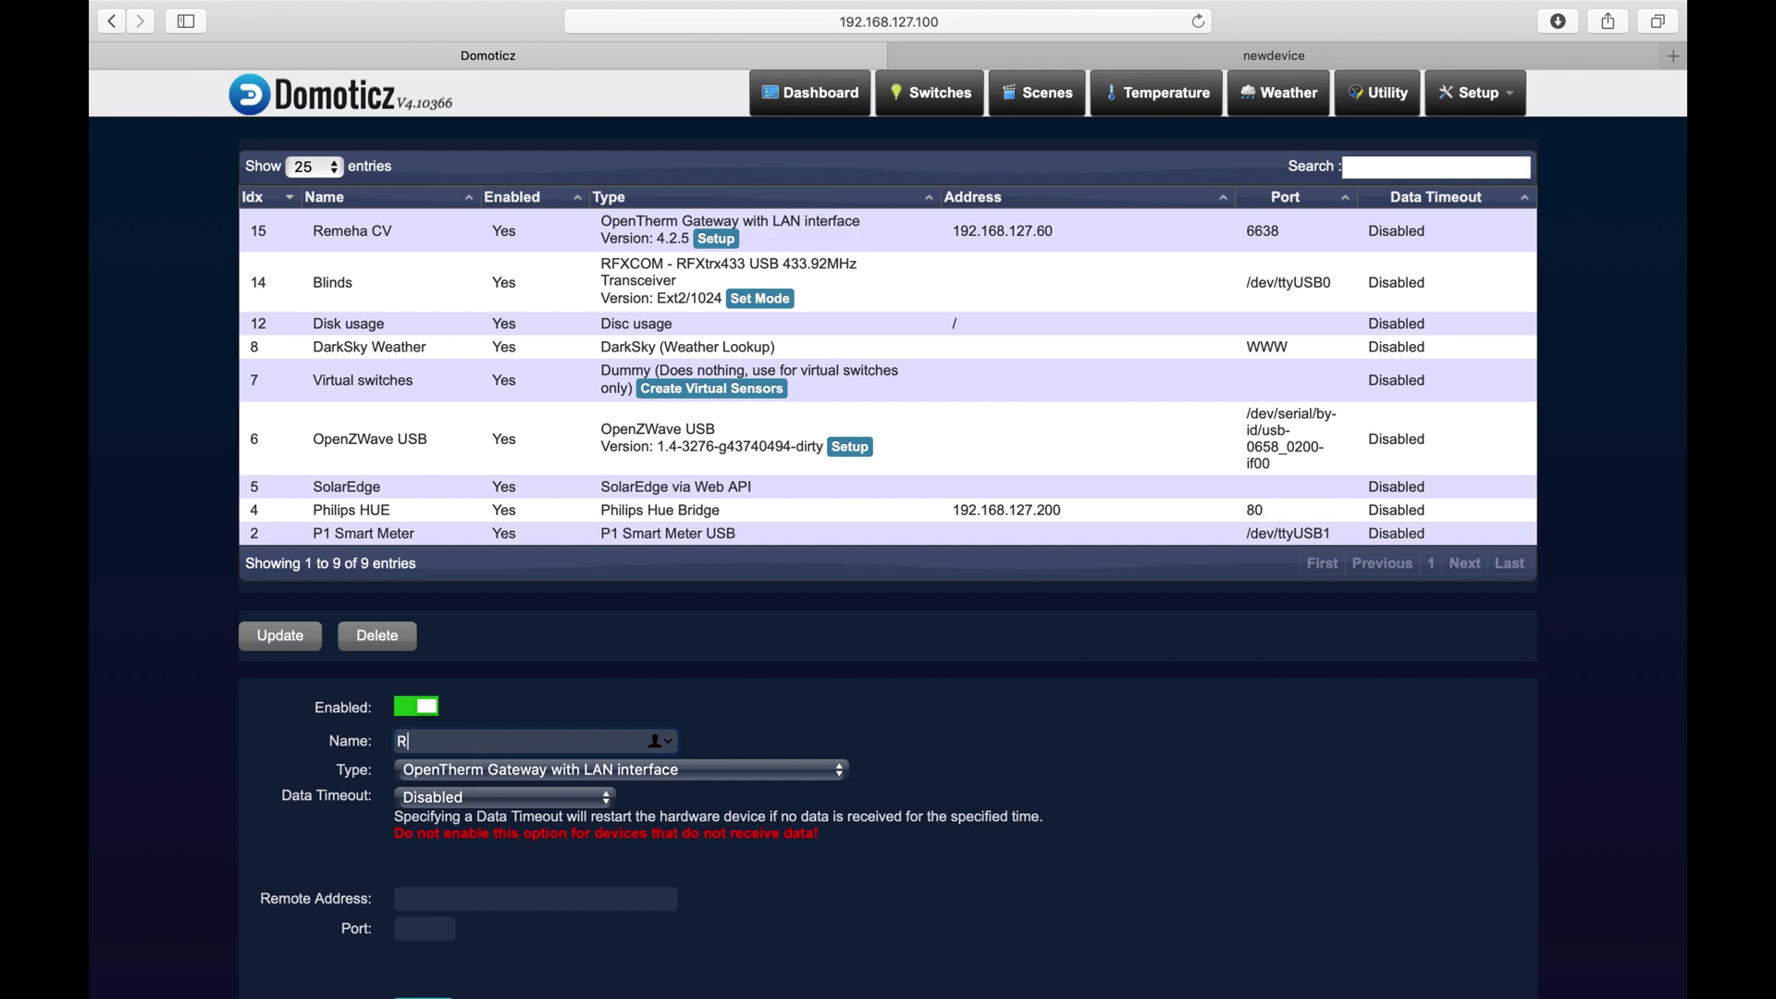
{"action": "type", "text": "emeha"}
{"action": "left_click", "coordinate": [462, 895]}
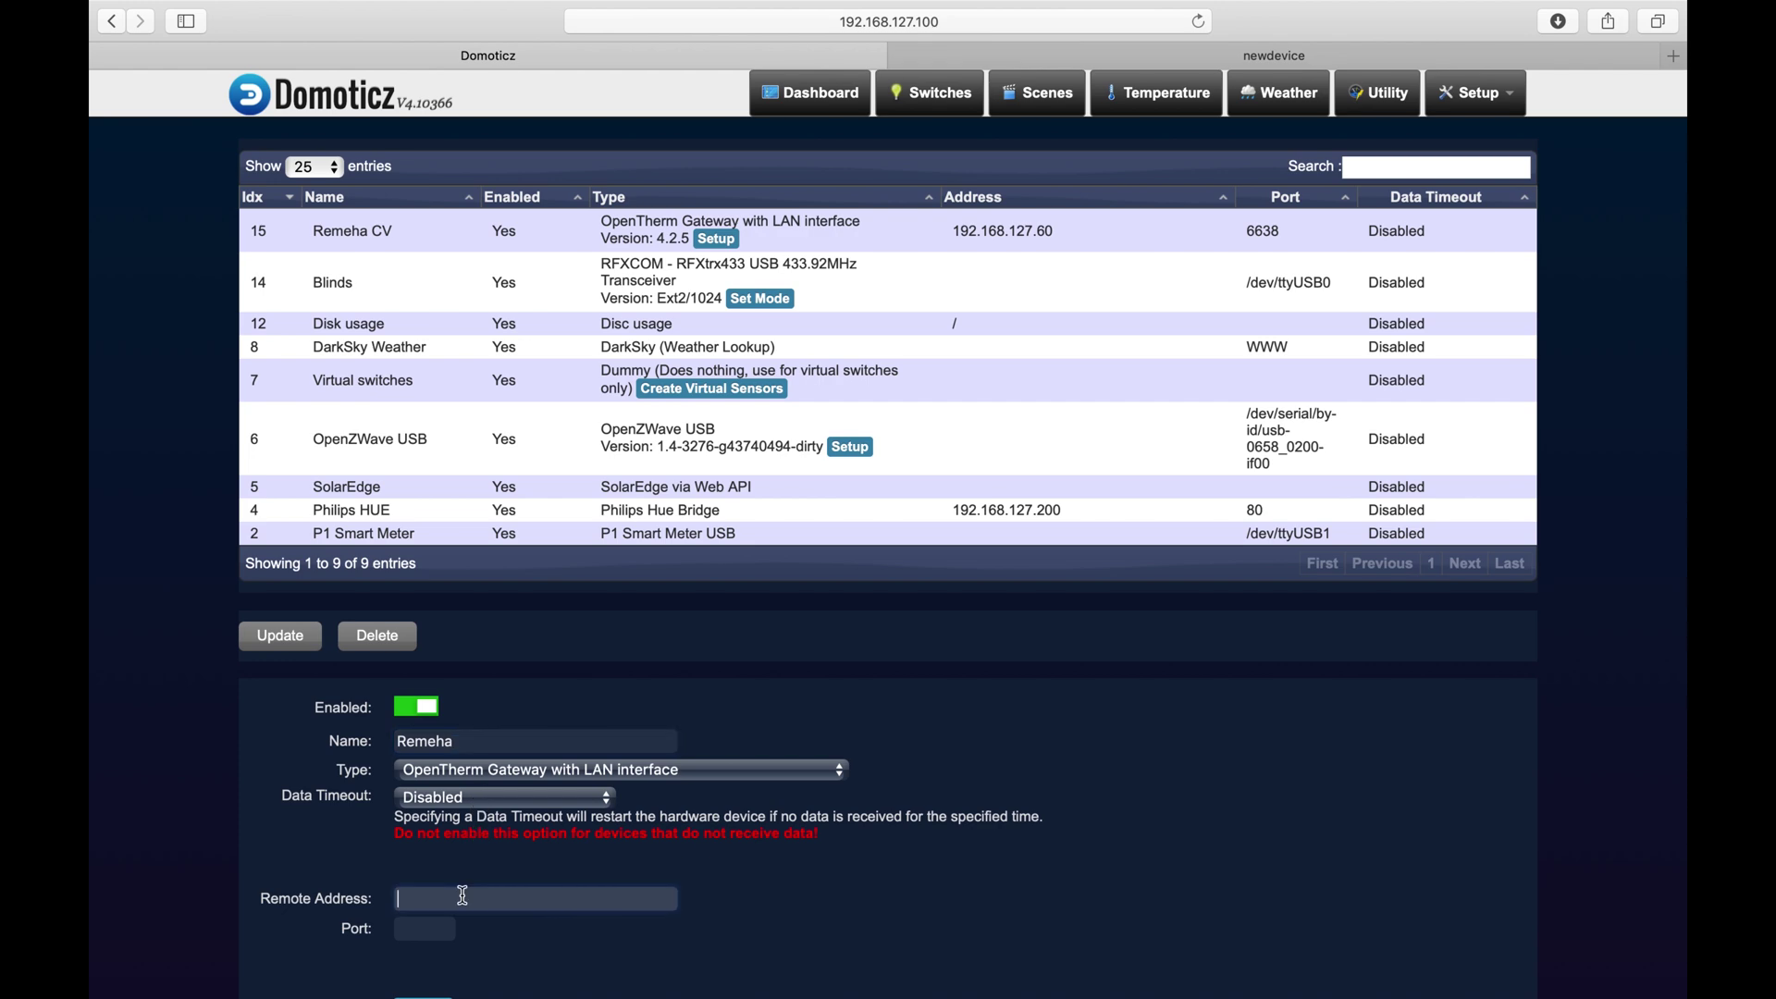
{"action": "type", "text": "192."}
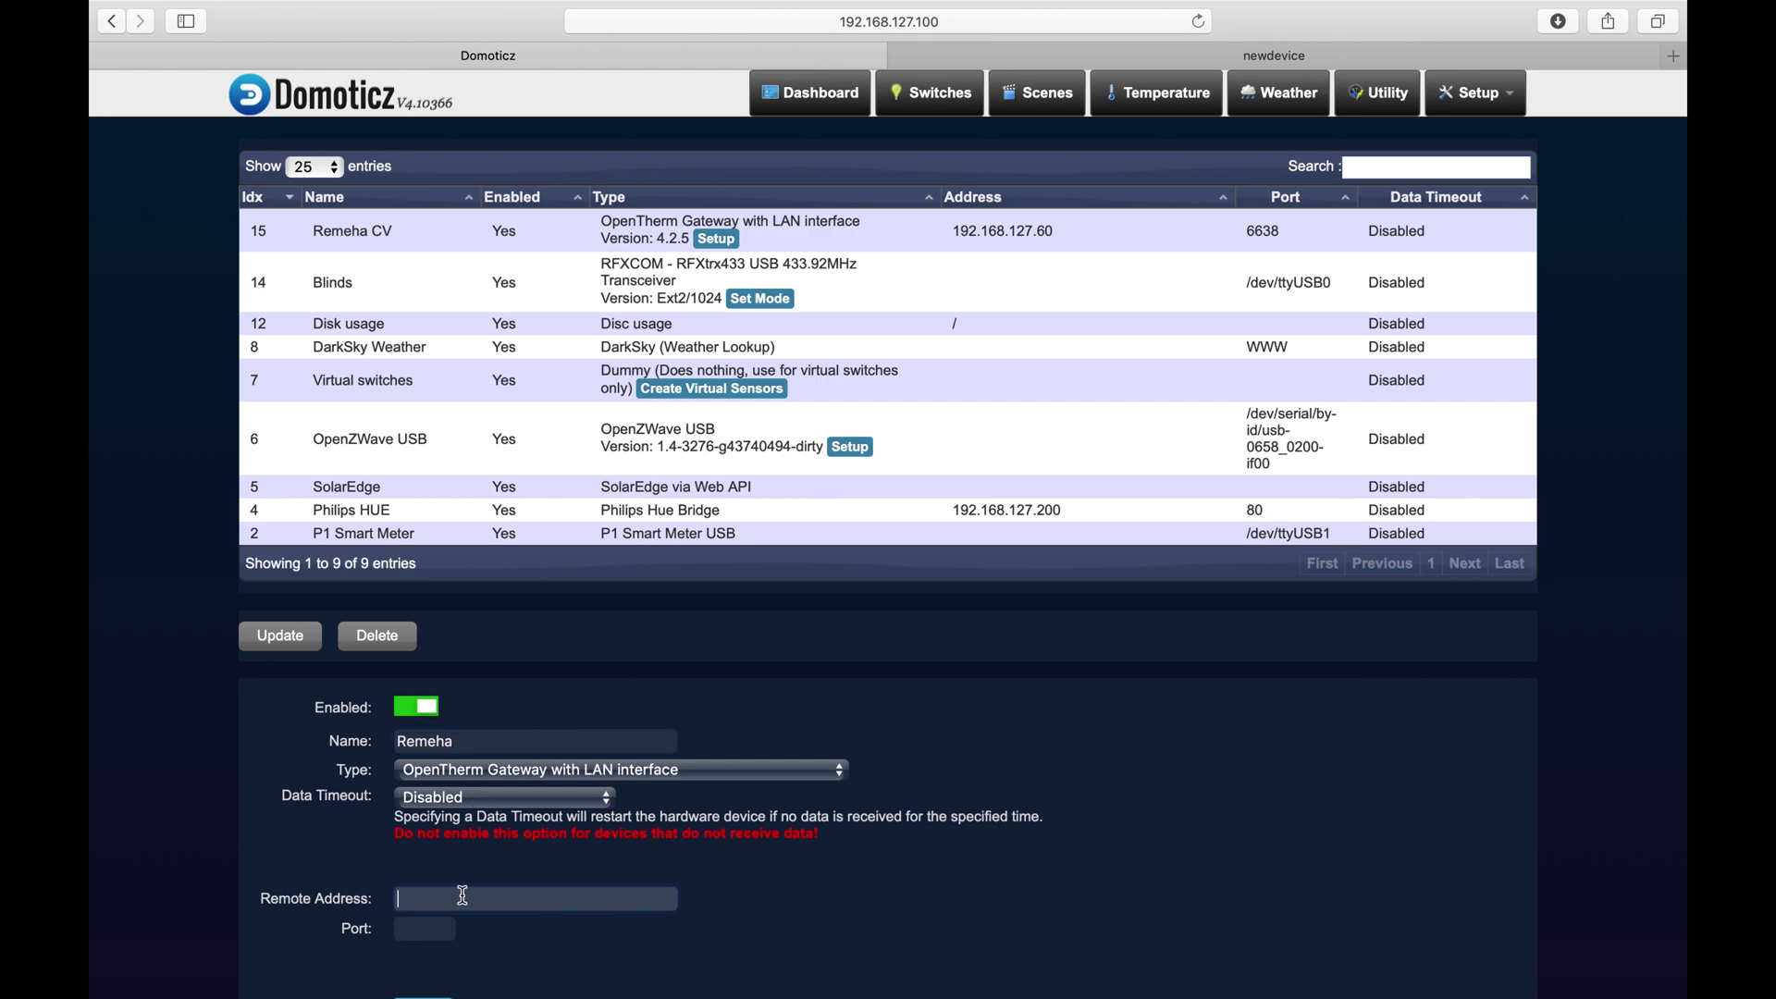
{"action": "type", "text": "192.1"}
{"action": "type", "text": "6"}
{"action": "key", "text": "BackSpace"}
{"action": "type", "text": "68.127.192"}
{"action": "left_click", "coordinate": [434, 927]}
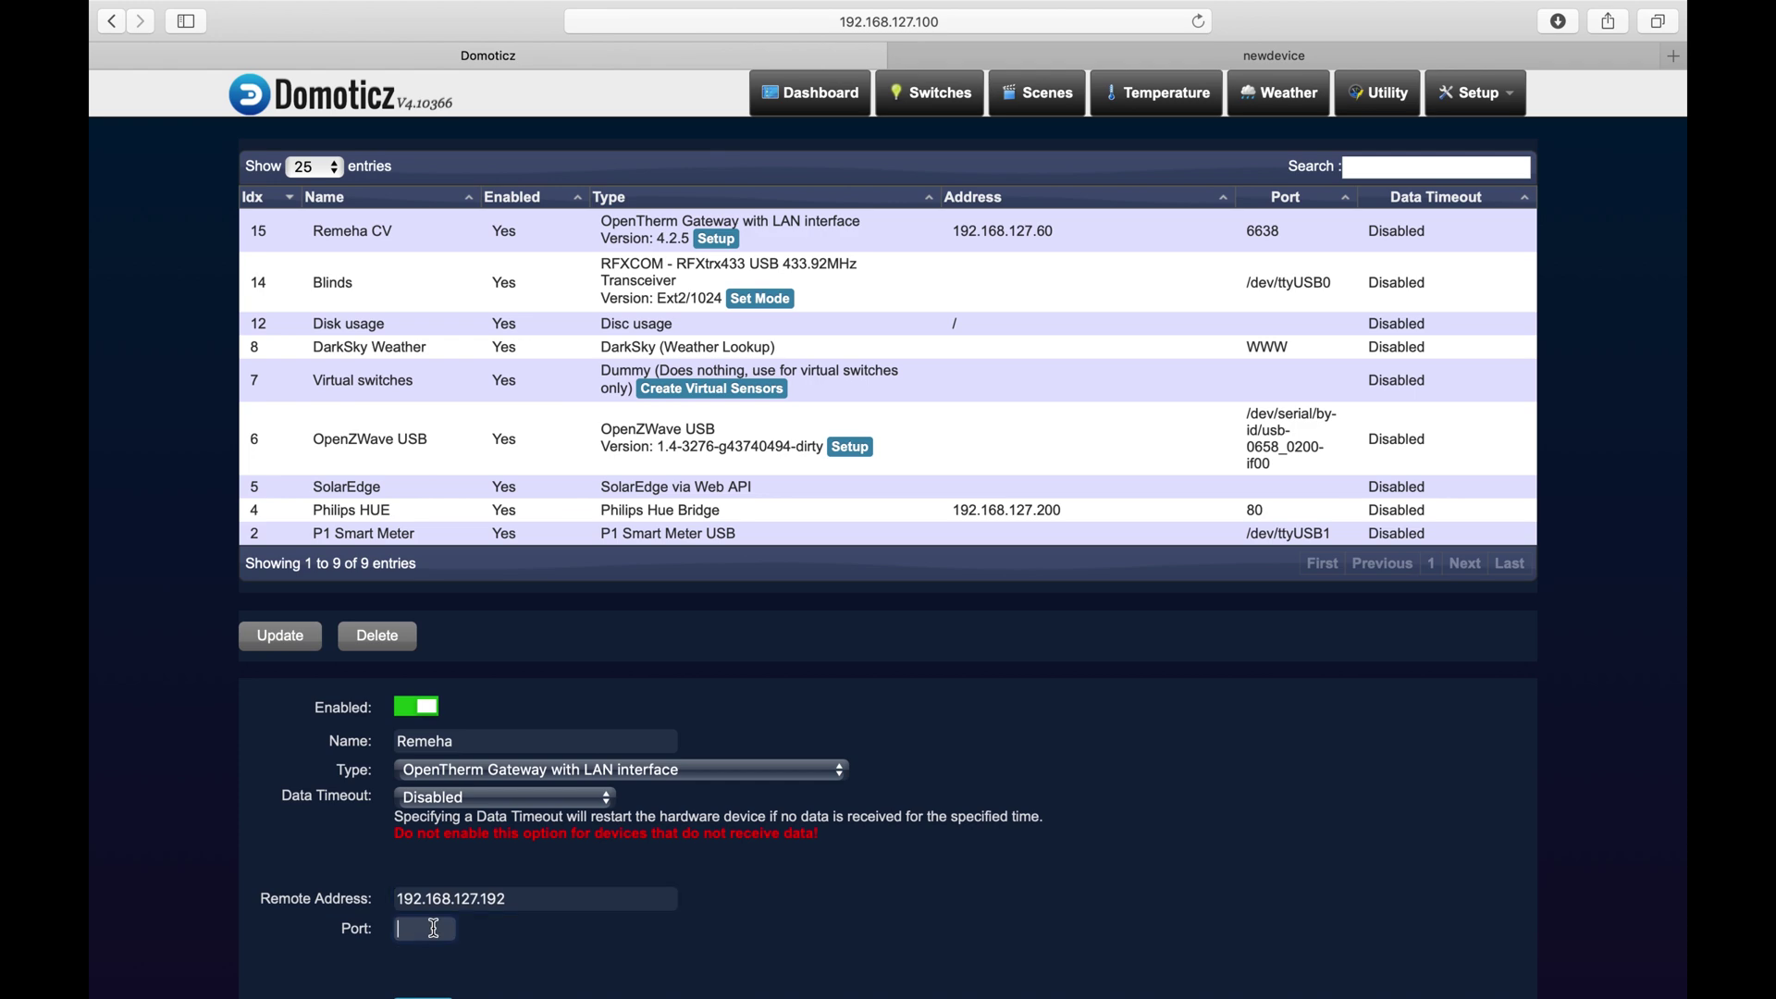
{"action": "type", "text": "6638"}
{"action": "scroll", "coordinate": [451, 920], "scroll_direction": "down", "scroll_amount": 2}
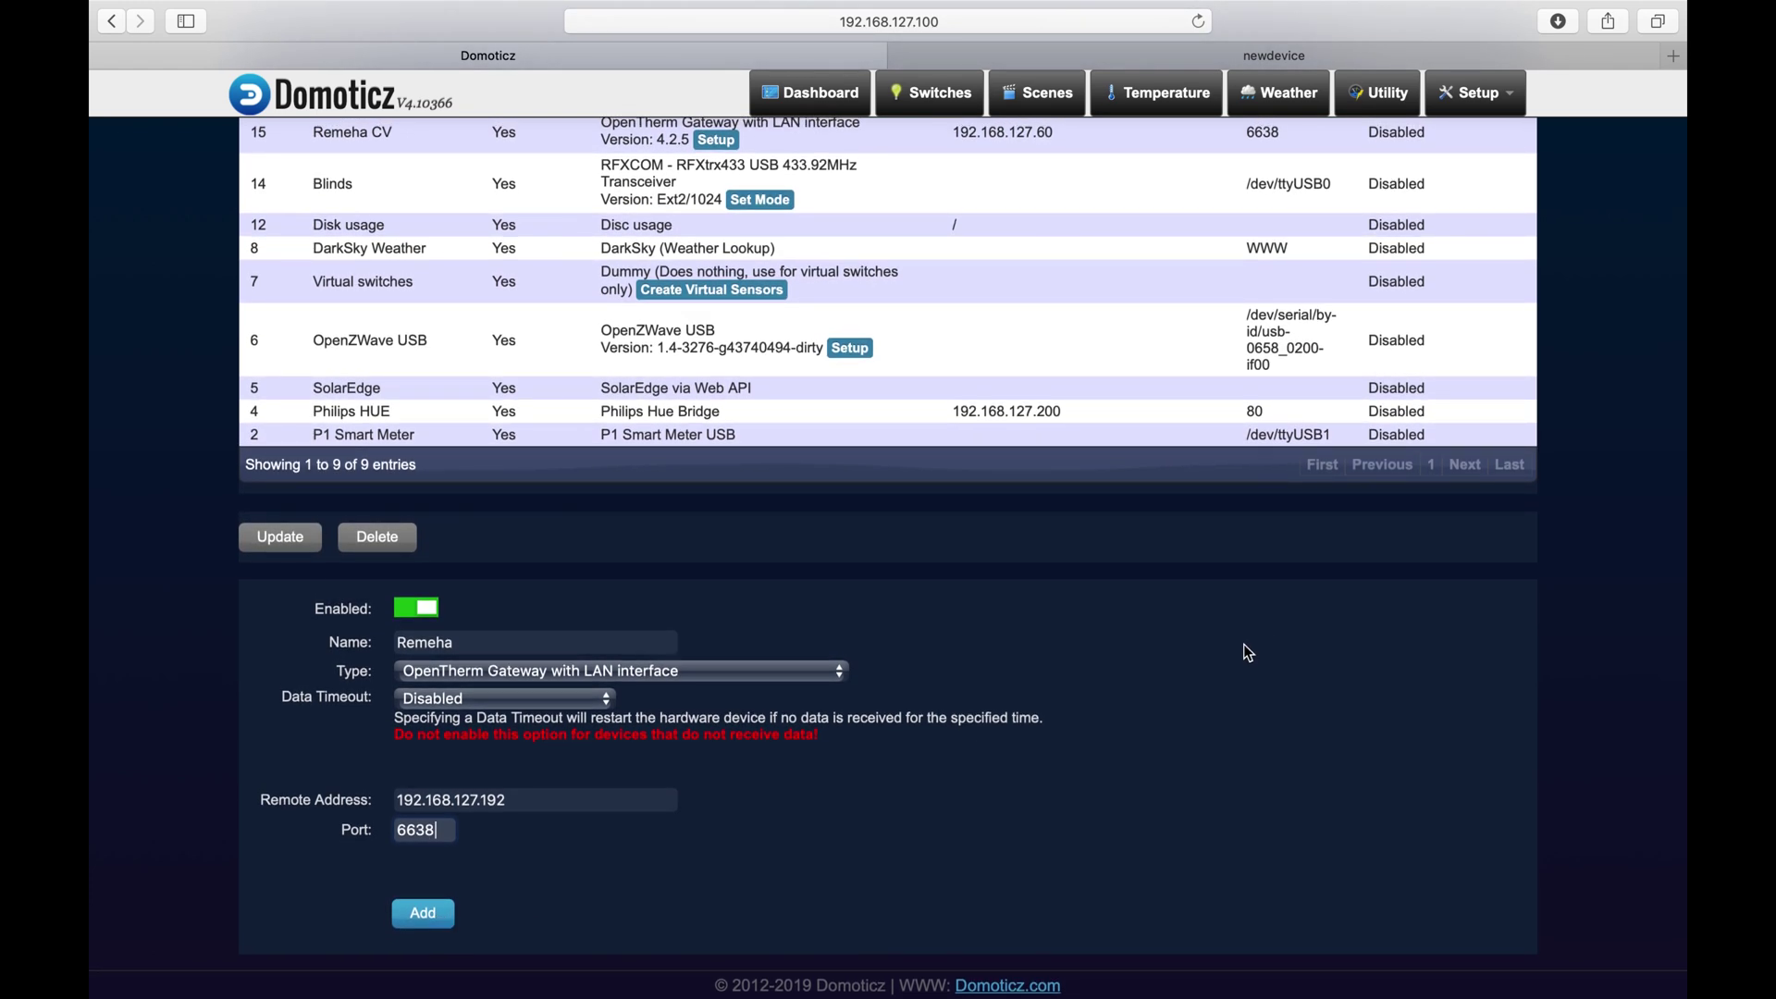
{"action": "scroll", "coordinate": [1267, 668], "scroll_direction": "up", "scroll_amount": 2}
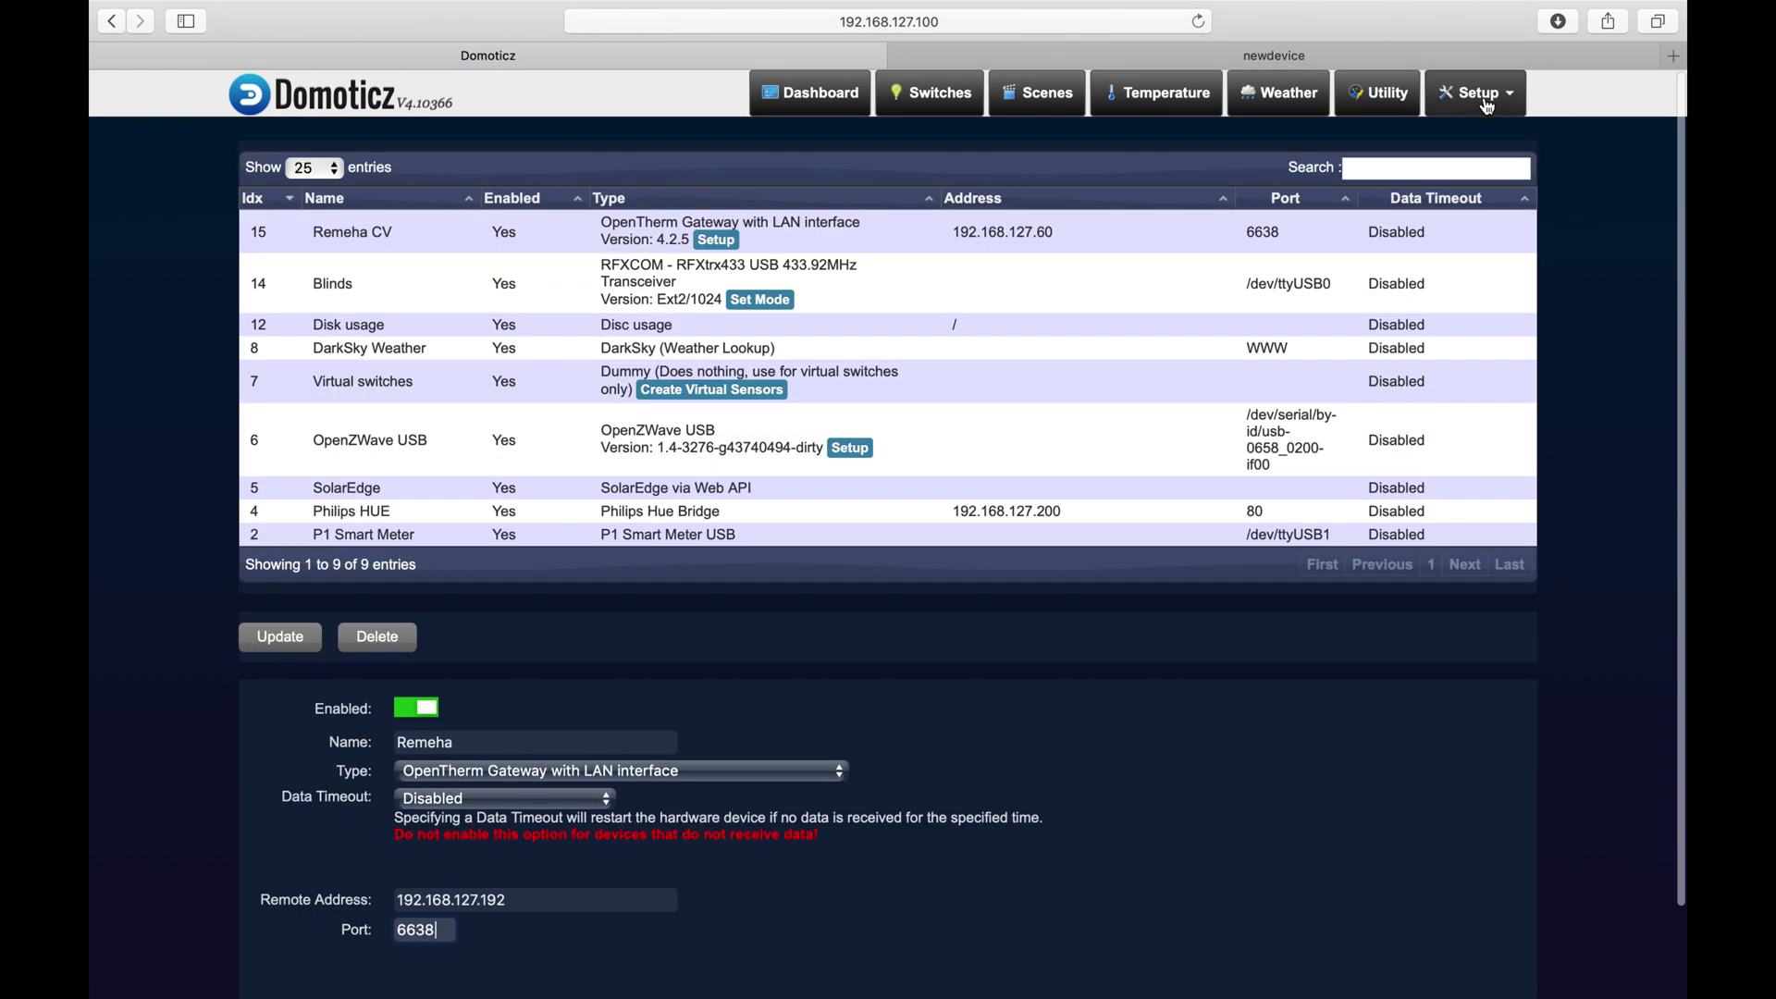
{"action": "left_click", "coordinate": [1484, 90]}
Review the Remeha CV devices list, then open the Remeha CV gateway's hardware setup page.
{"action": "left_click", "coordinate": [1484, 90]}
{"action": "left_click", "coordinate": [1479, 92]}
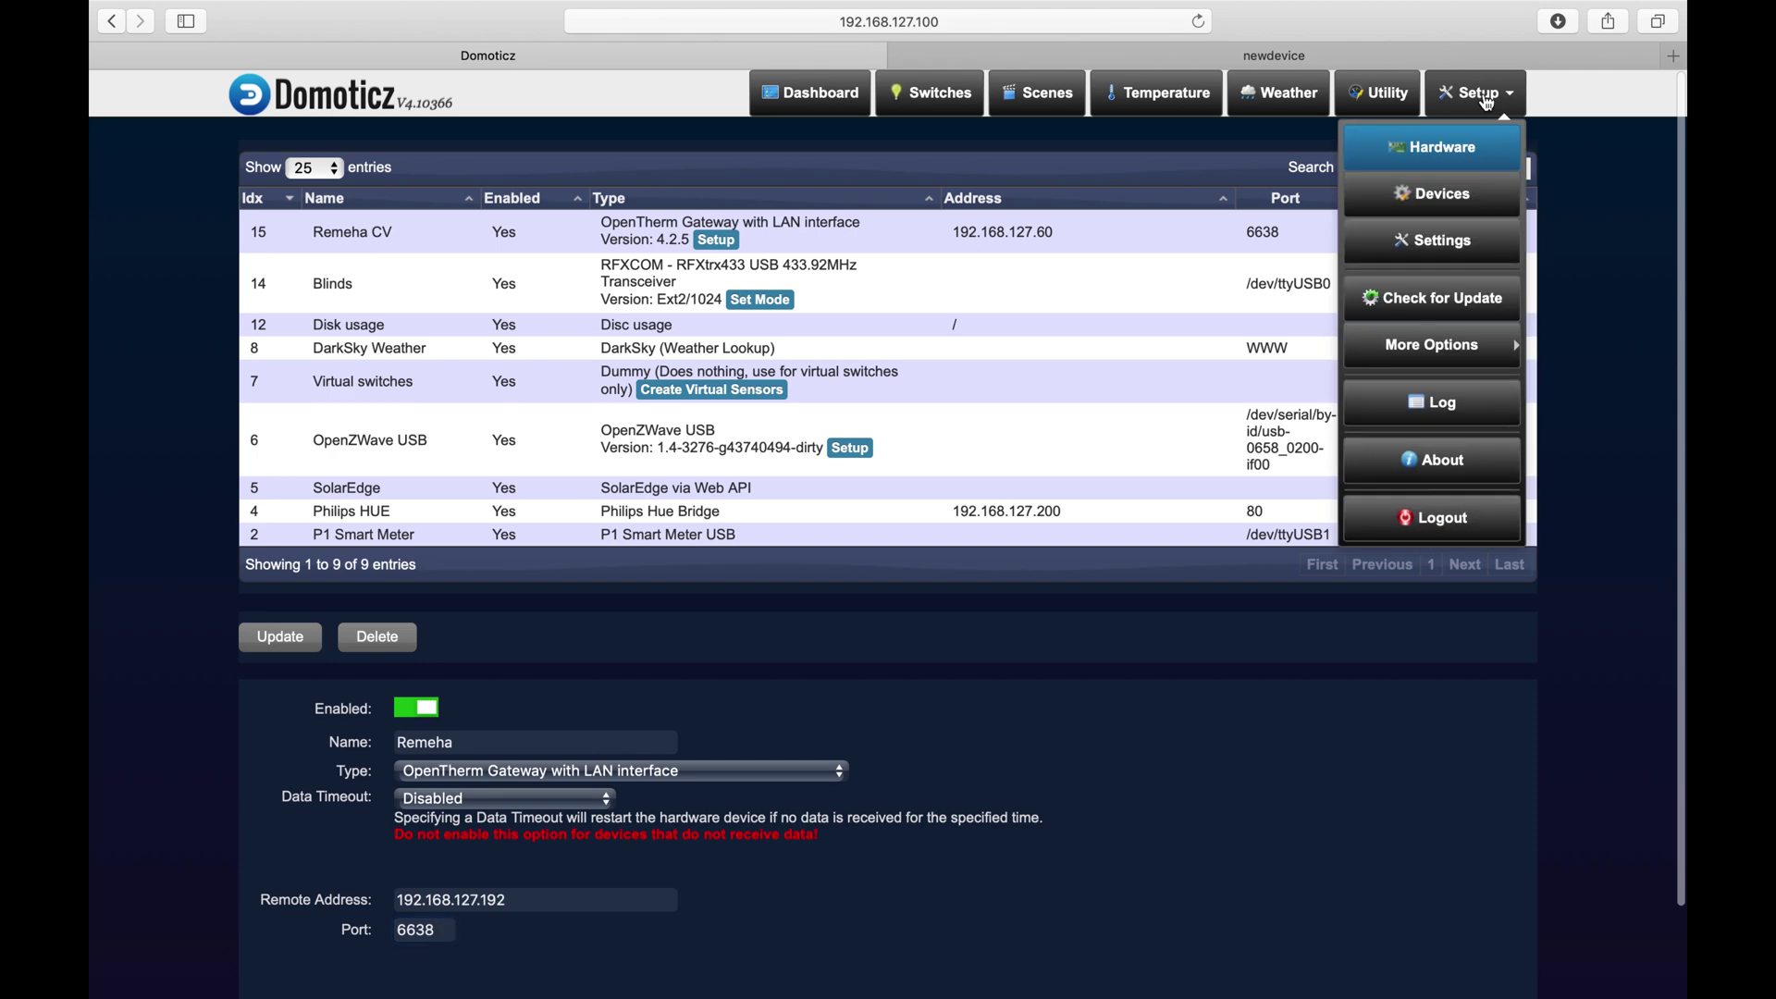
{"action": "left_click", "coordinate": [1438, 197]}
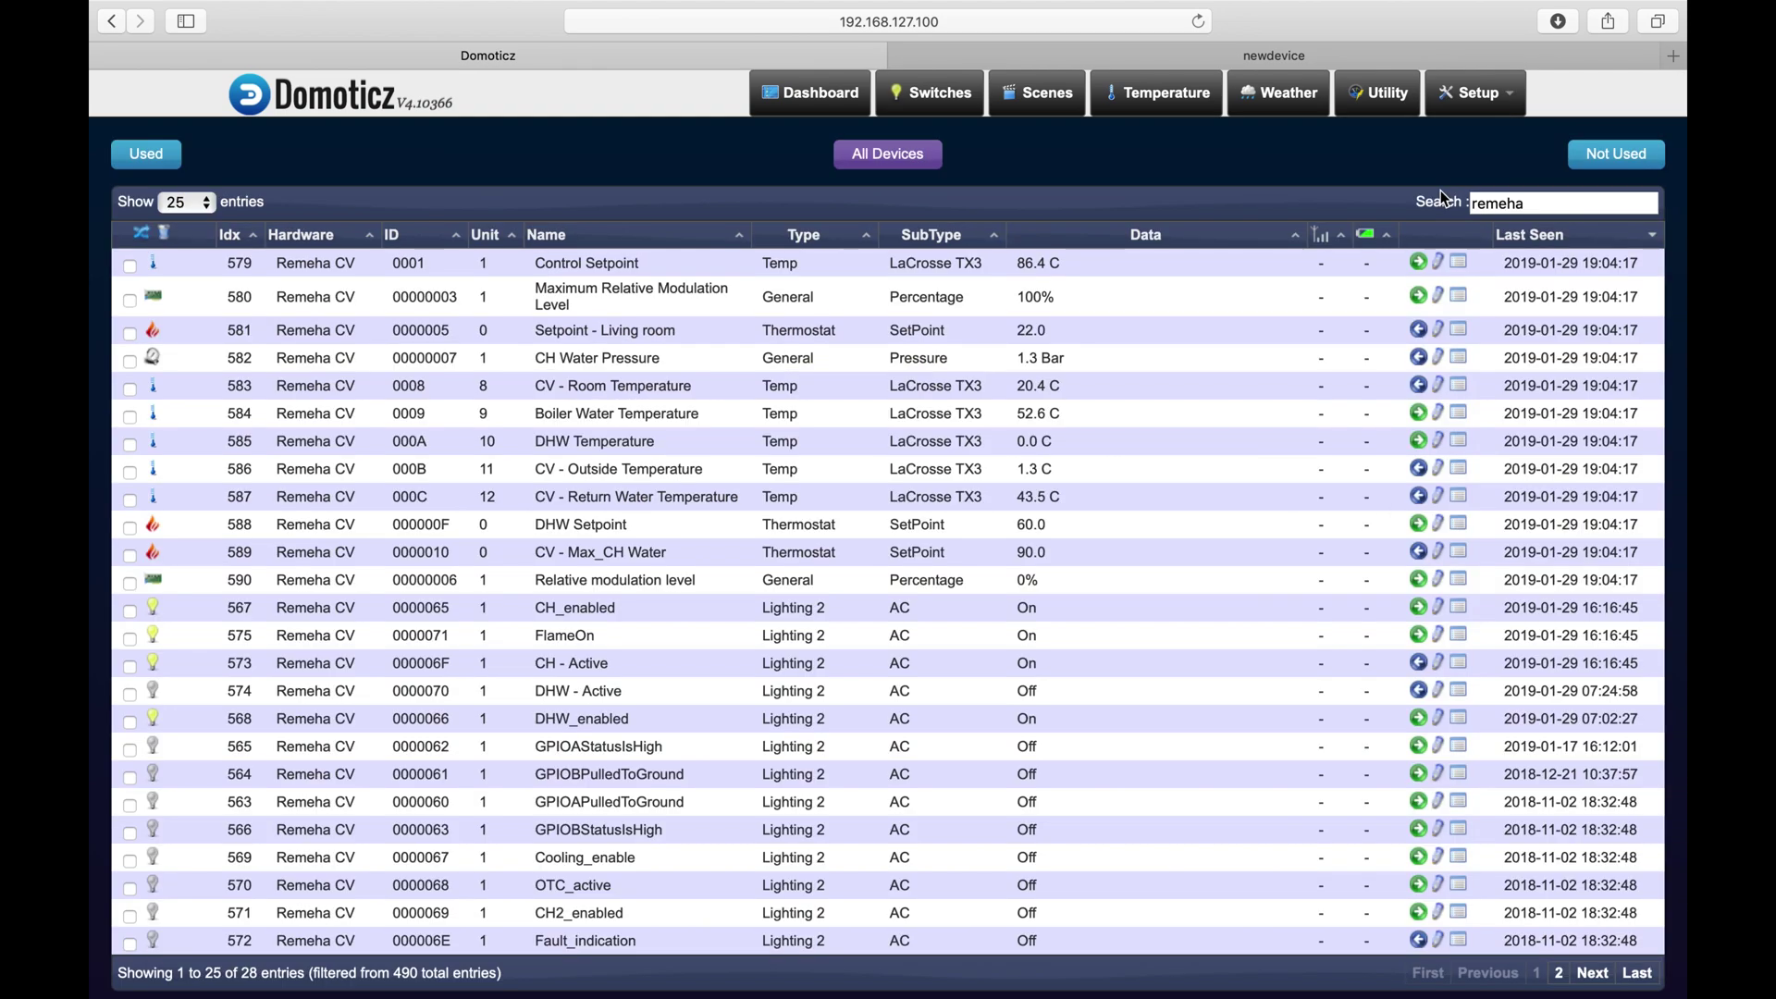
{"action": "scroll", "coordinate": [1444, 370], "scroll_direction": "down", "scroll_amount": 1}
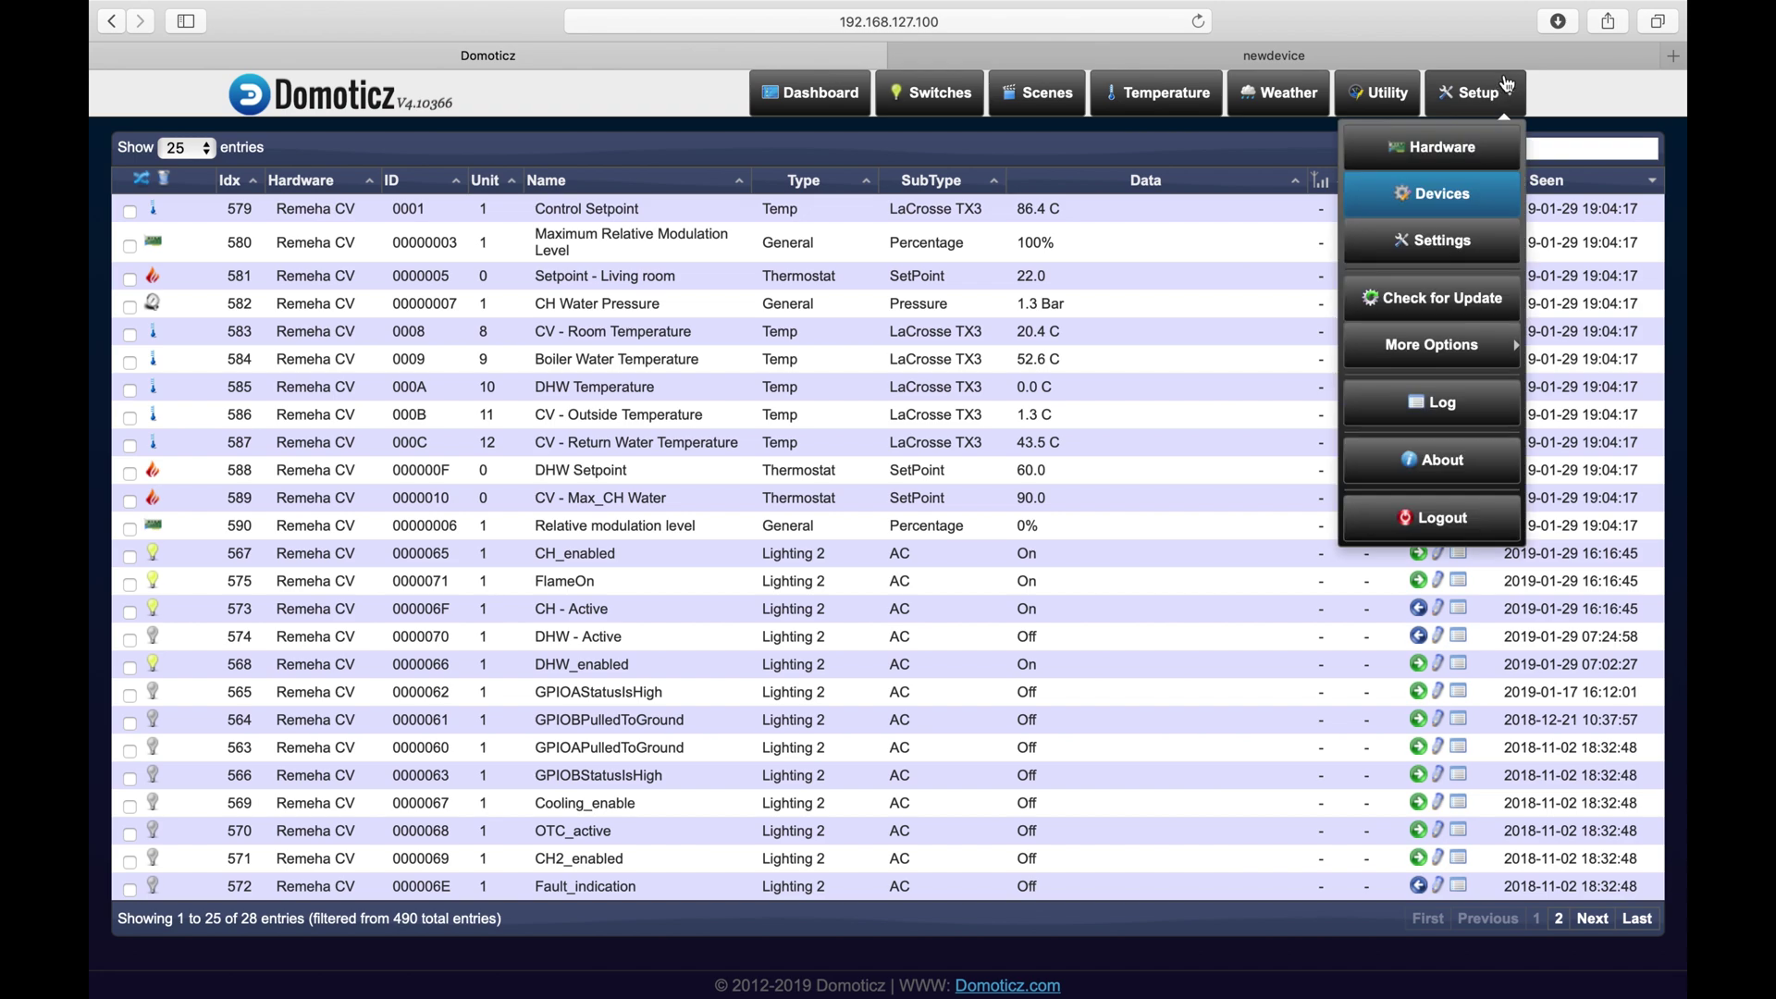
{"action": "mouse_move", "coordinate": [1508, 85]}
{"action": "left_click", "coordinate": [1424, 149]}
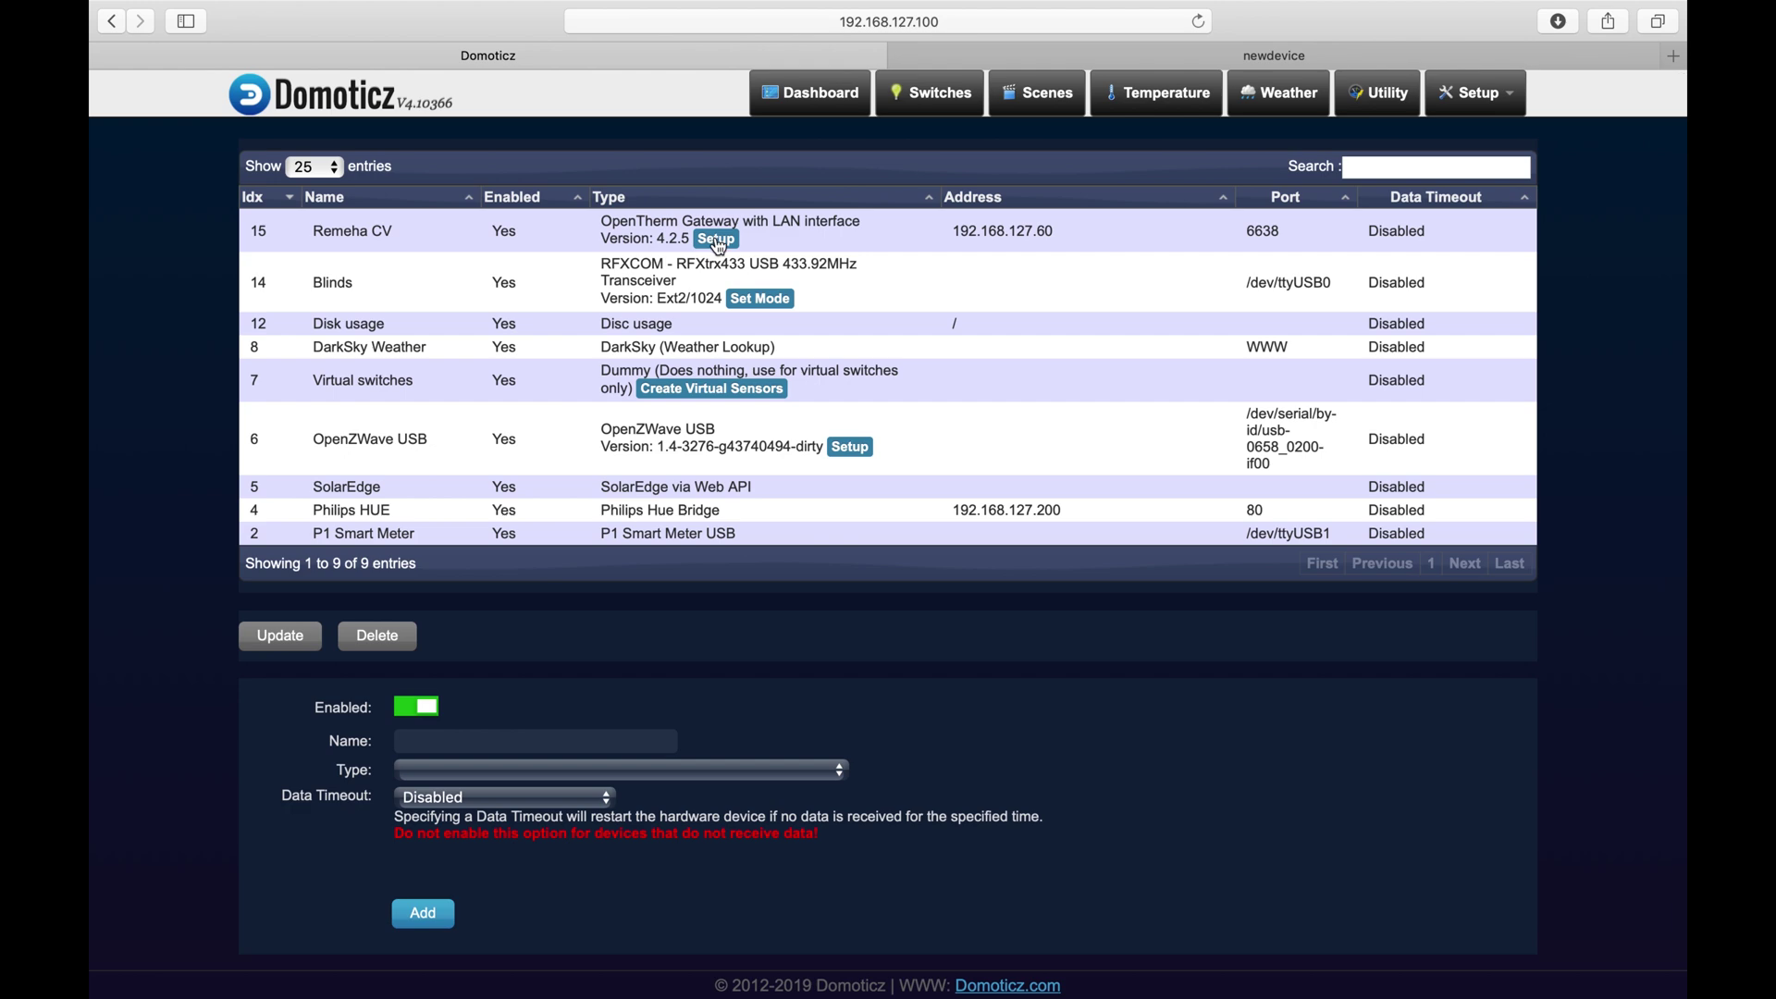
{"action": "left_click", "coordinate": [716, 240]}
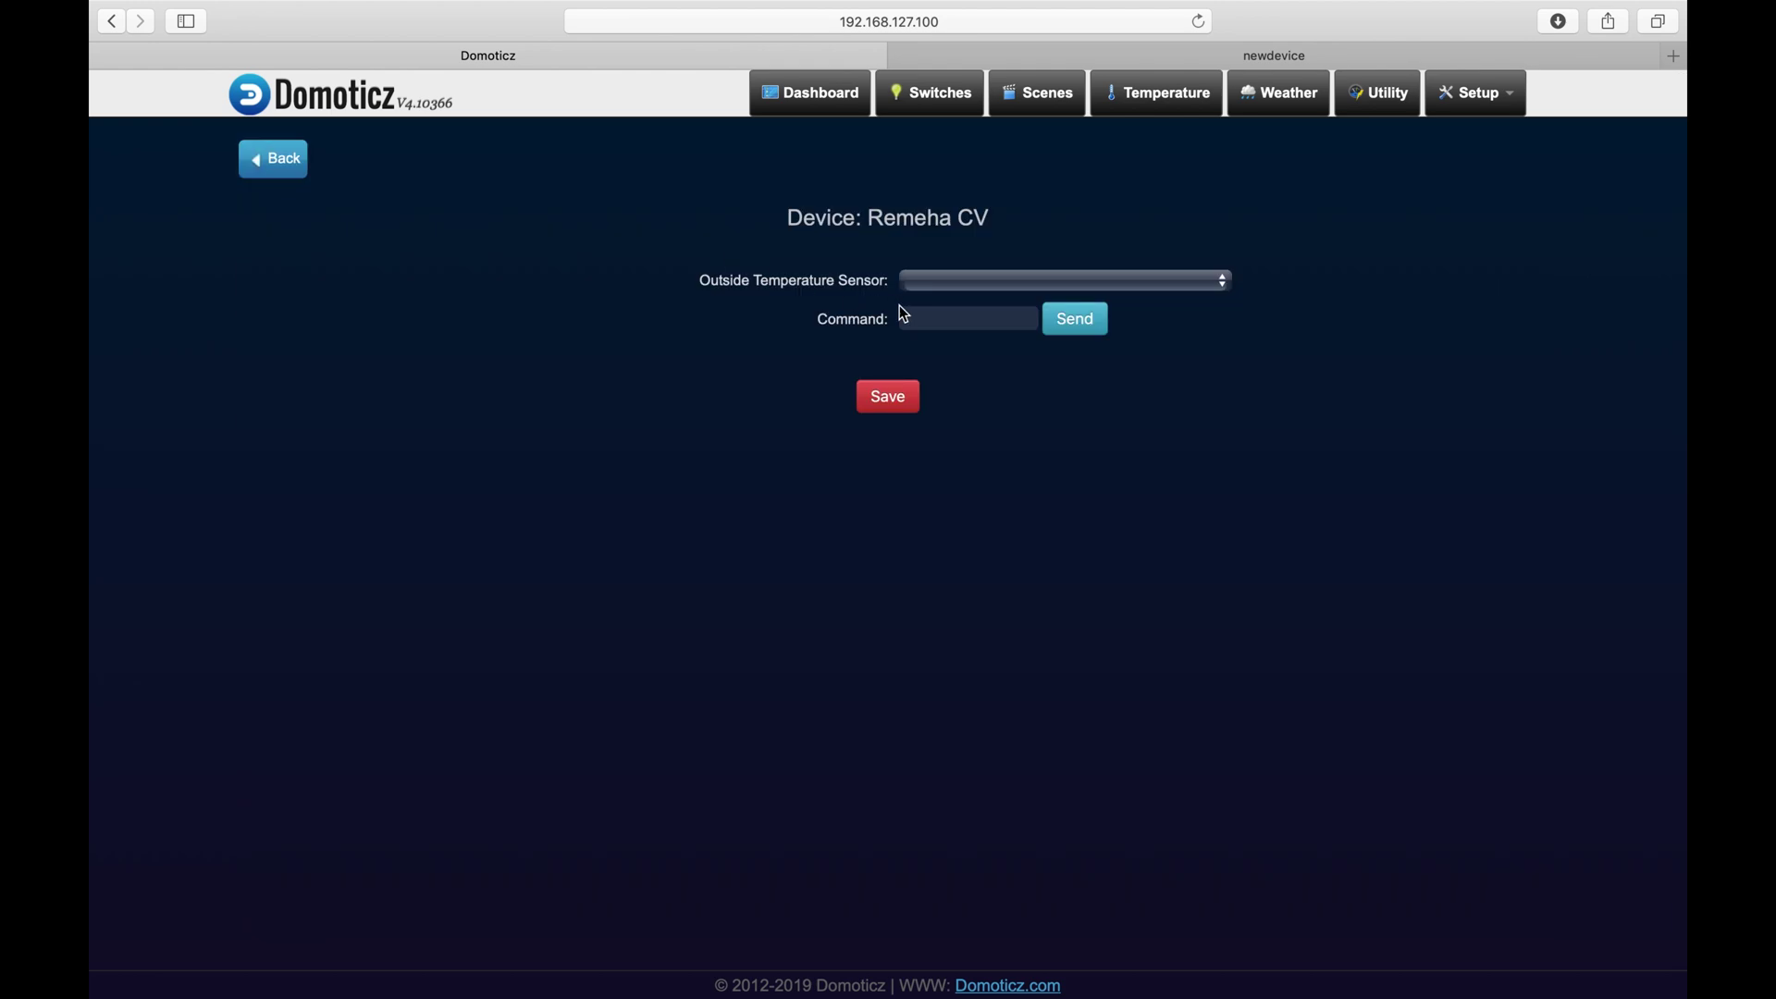
Type the AA command into the gateway's Command field and view the Outside Temperature Sensor options.
{"action": "left_click", "coordinate": [904, 316]}
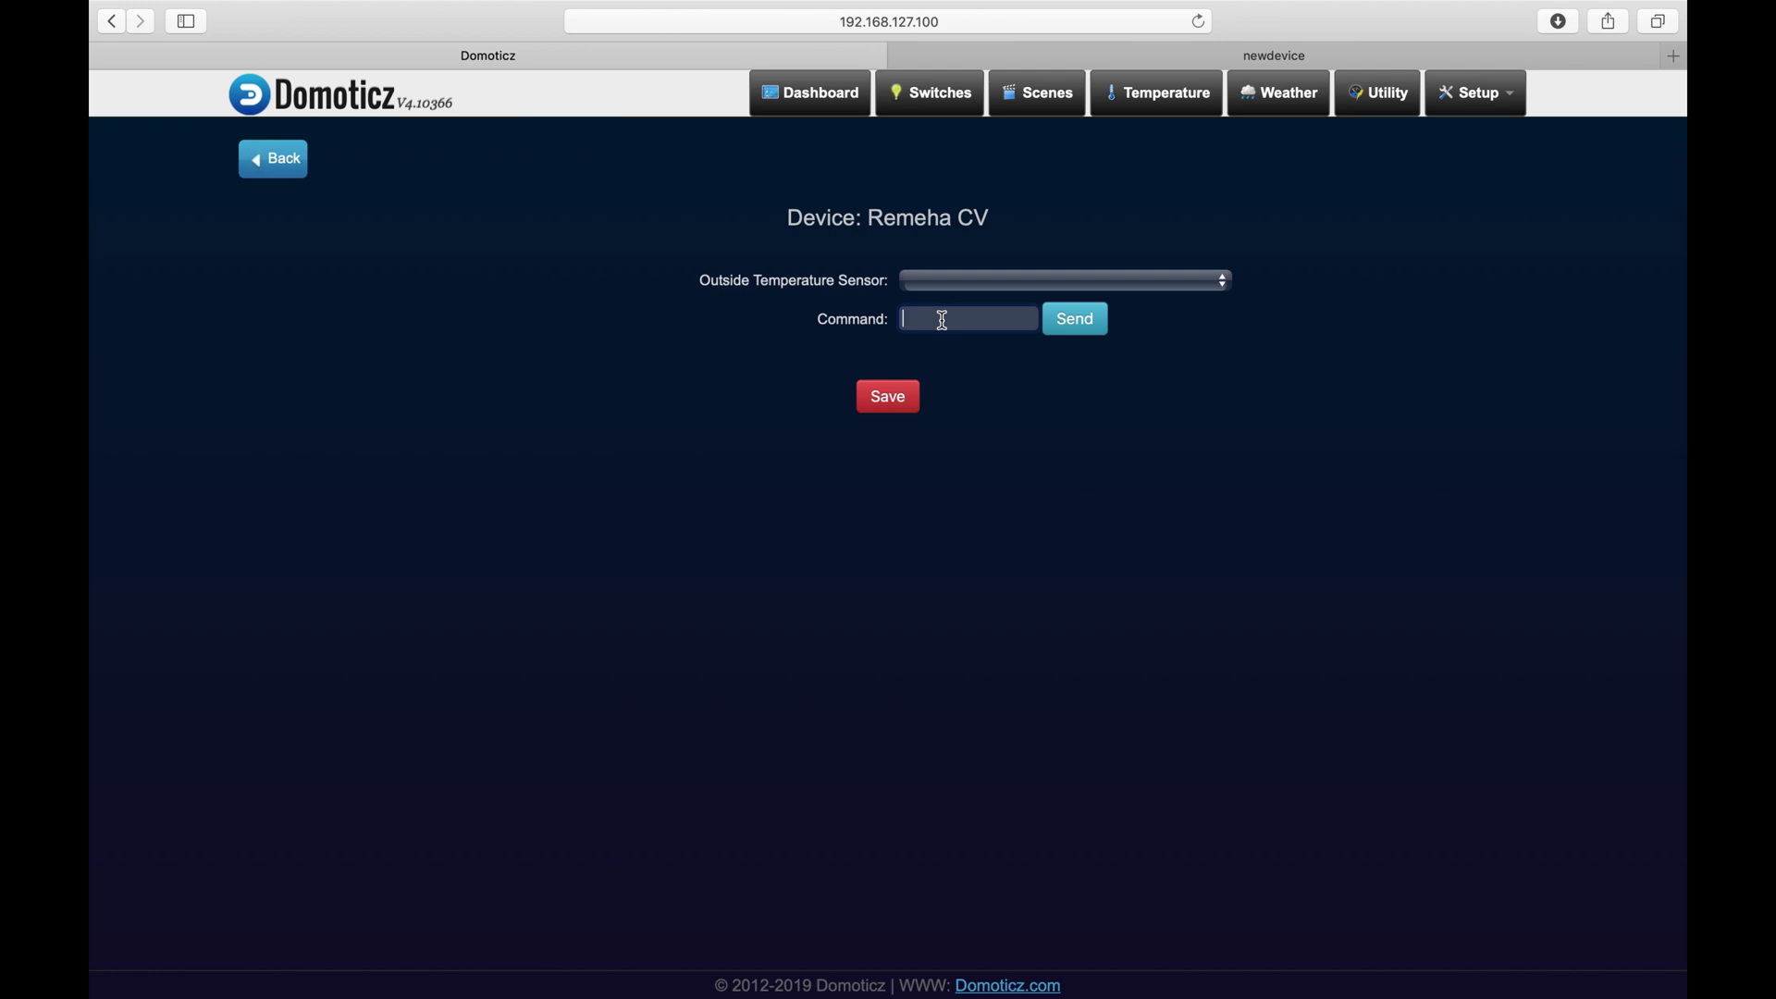
{"action": "type", "text": "AA=28"}
{"action": "left_click", "coordinate": [1201, 286]}
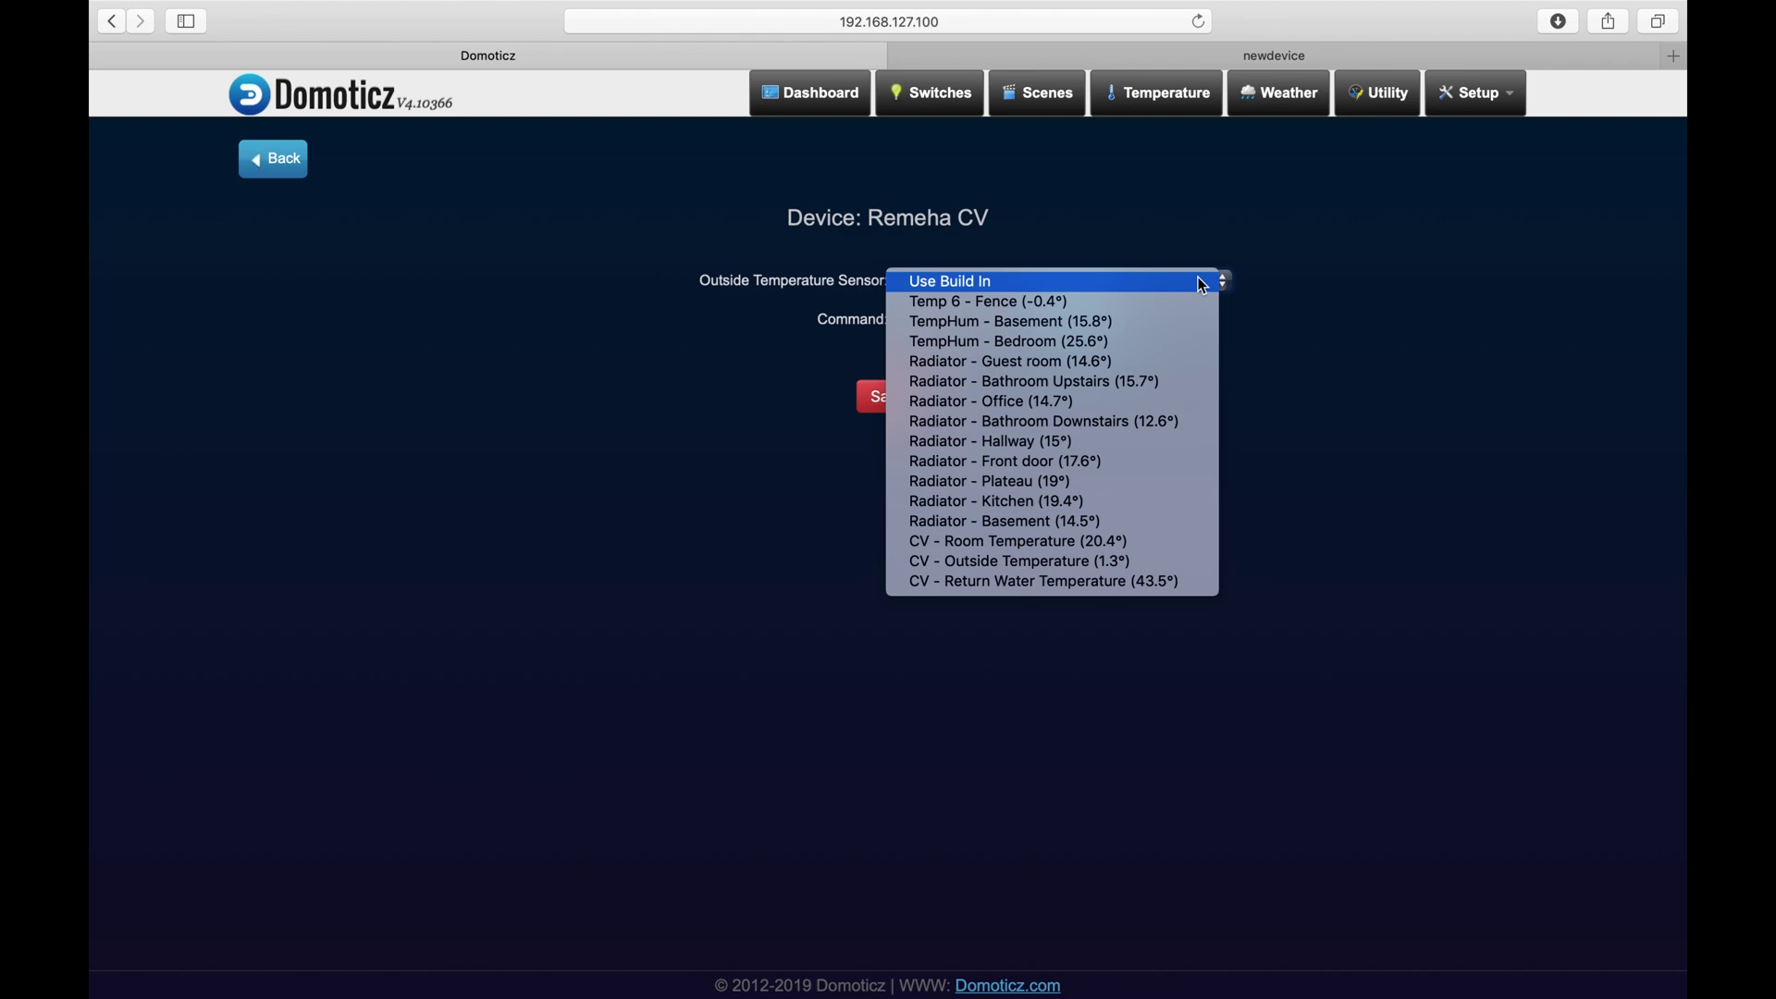
Close the Outside Temperature Sensor list unchanged, keeping AA=28 in the Command field.
{"action": "left_click", "coordinate": [1346, 253]}
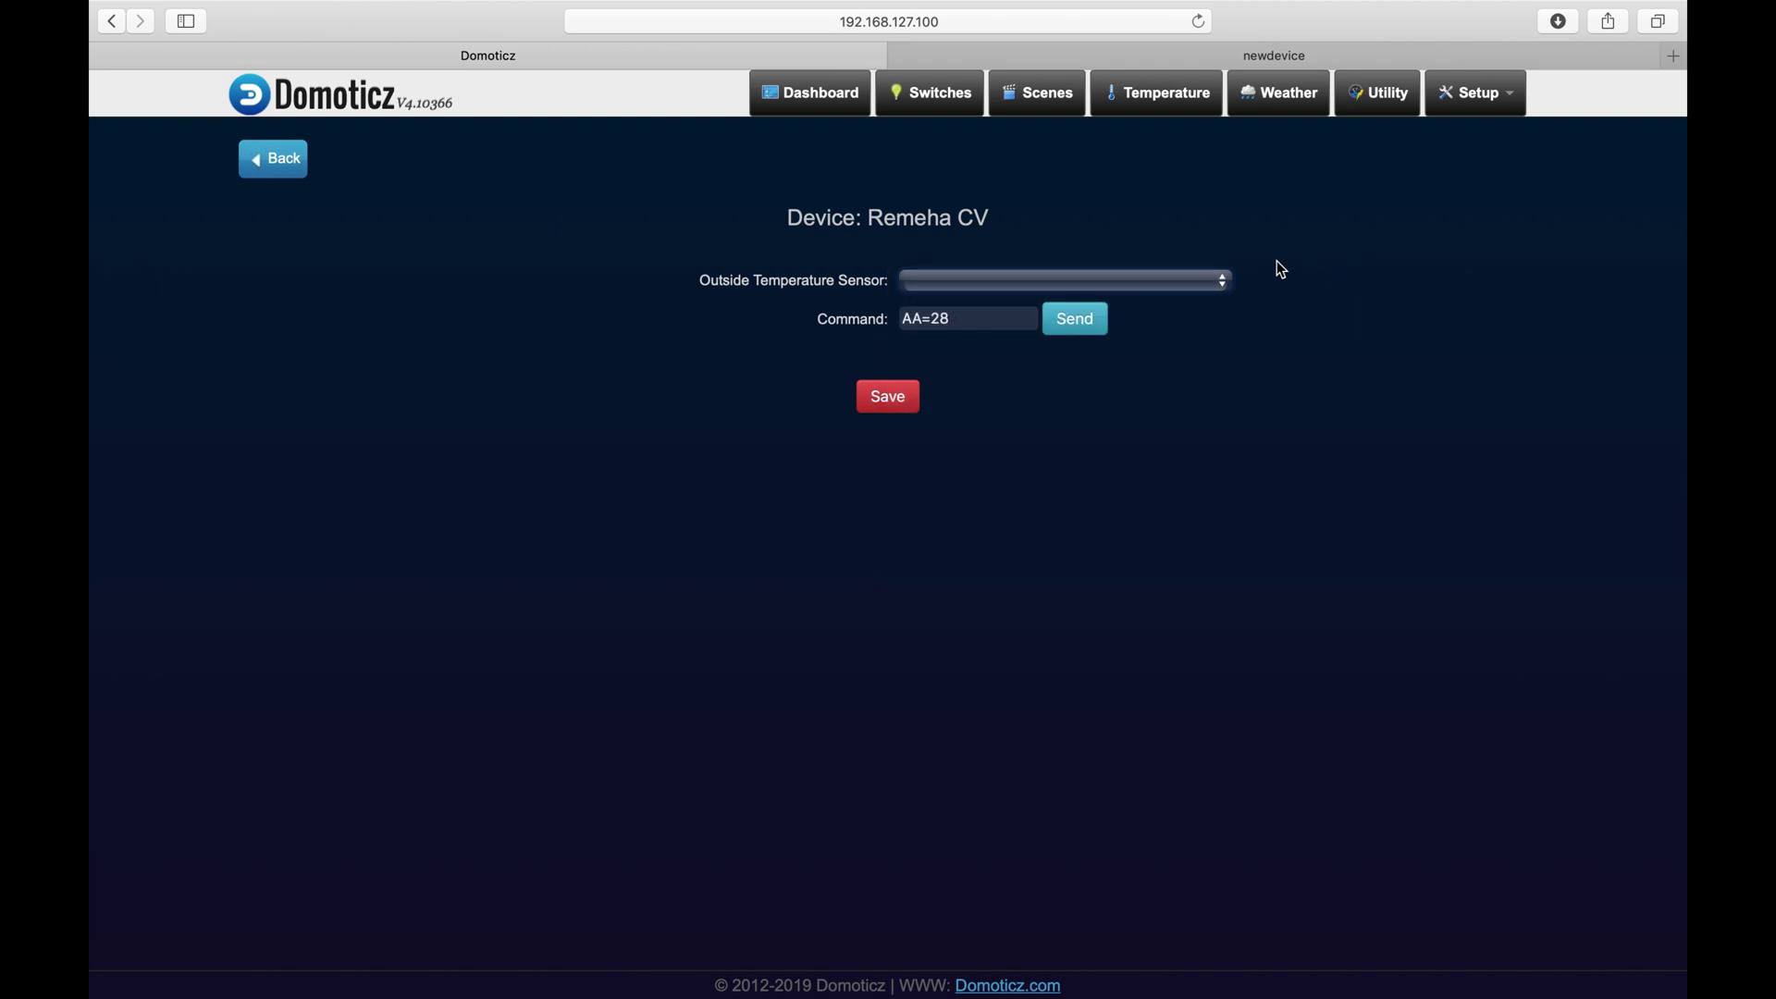